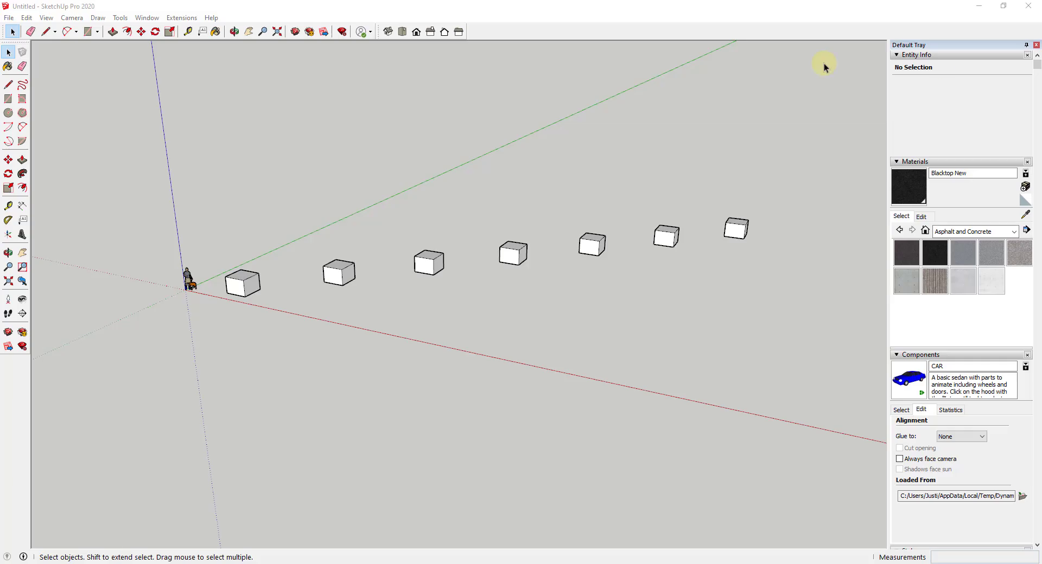
# Swap the CAR component details for the Styles panel and frame the row of cubes.
pyautogui.scroll(-3, 448, 212)
pyautogui.moveTo(477, 223); pyautogui.dragTo(559, 230, button='middle')
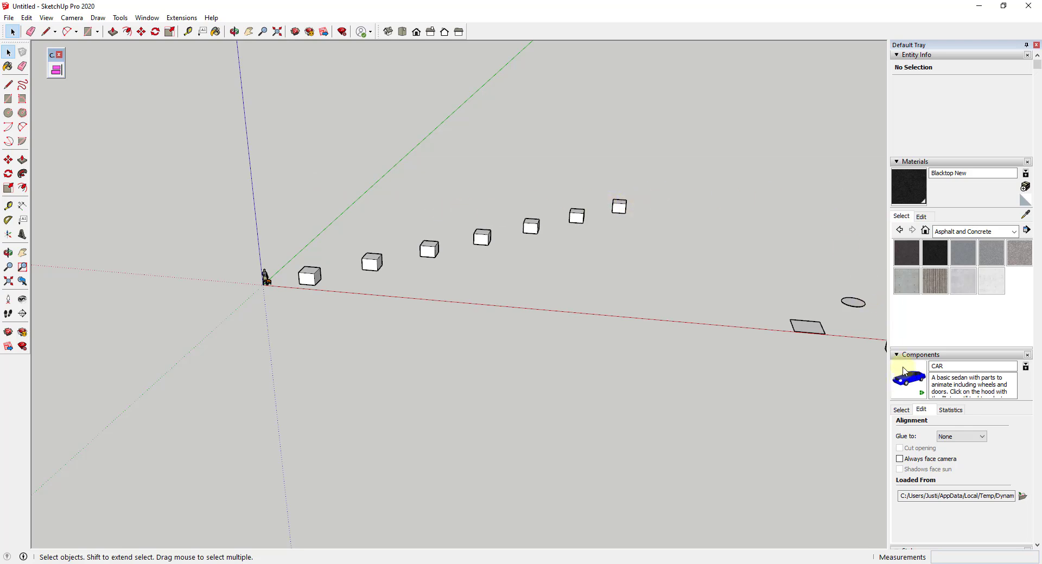
pyautogui.click(895, 358)
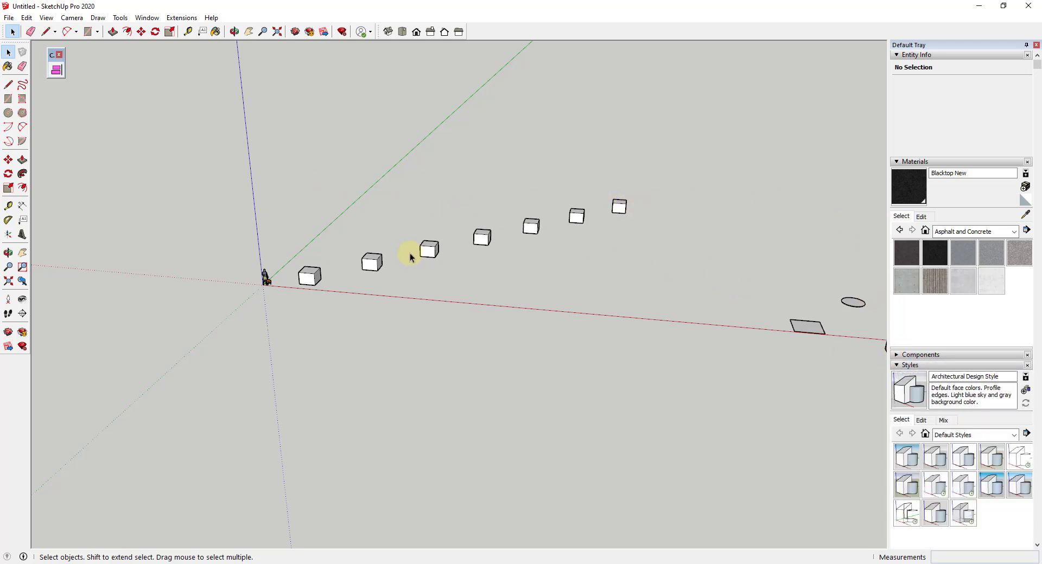
pyautogui.moveTo(411, 257); pyautogui.dragTo(421, 321, button='middle')
pyautogui.scroll(2, 398, 328)
pyautogui.moveTo(717, 300); pyautogui.dragTo(589, 285, button='middle')
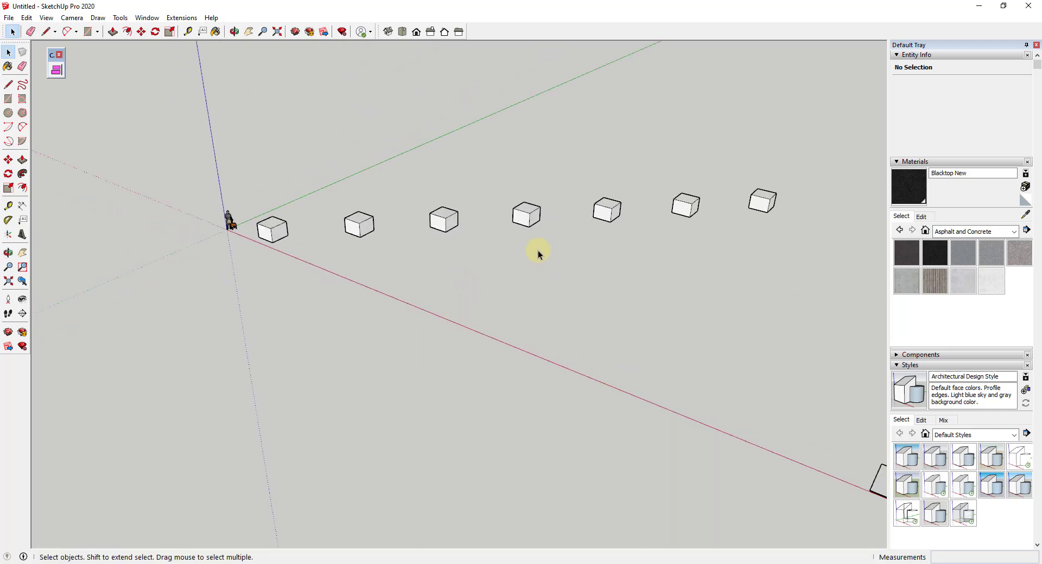
pyautogui.scroll(-1, 278, 225)
# Move the first cube back along the green axis from its edge midpoint.
pyautogui.click(277, 232)
pyautogui.scroll(3, 285, 236)
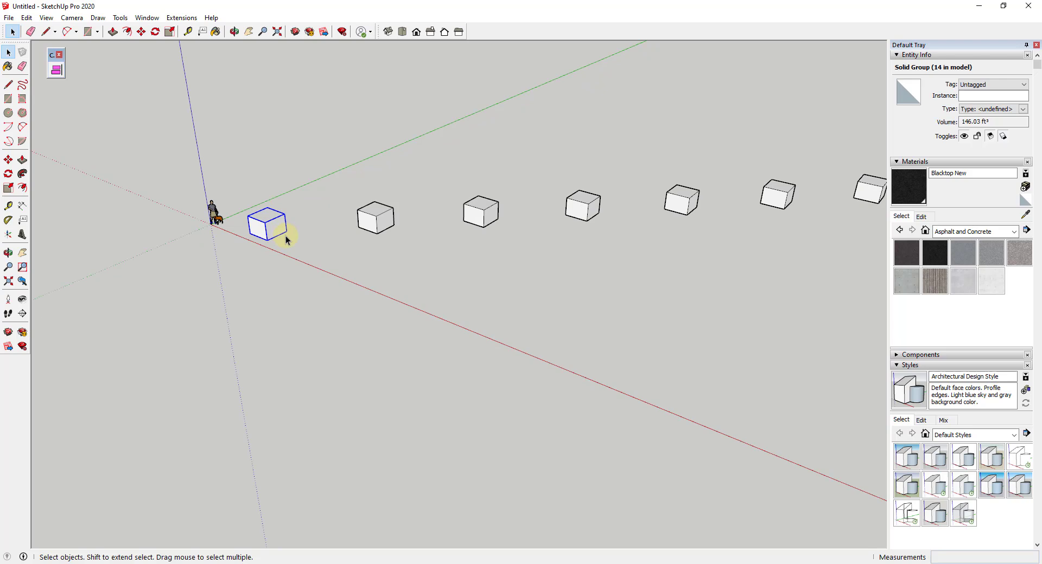
pyautogui.press('m')
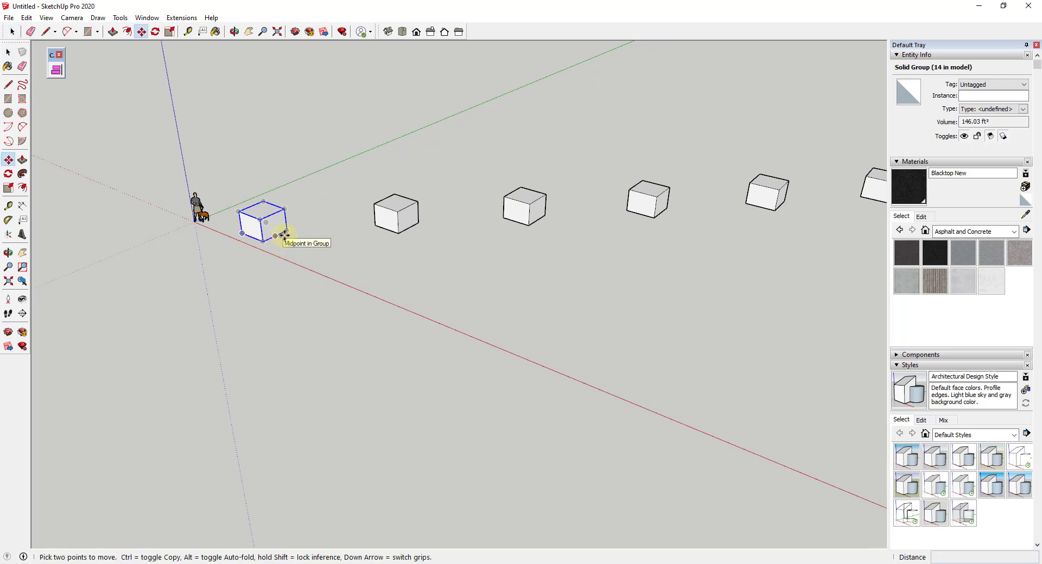
pyautogui.click(276, 236)
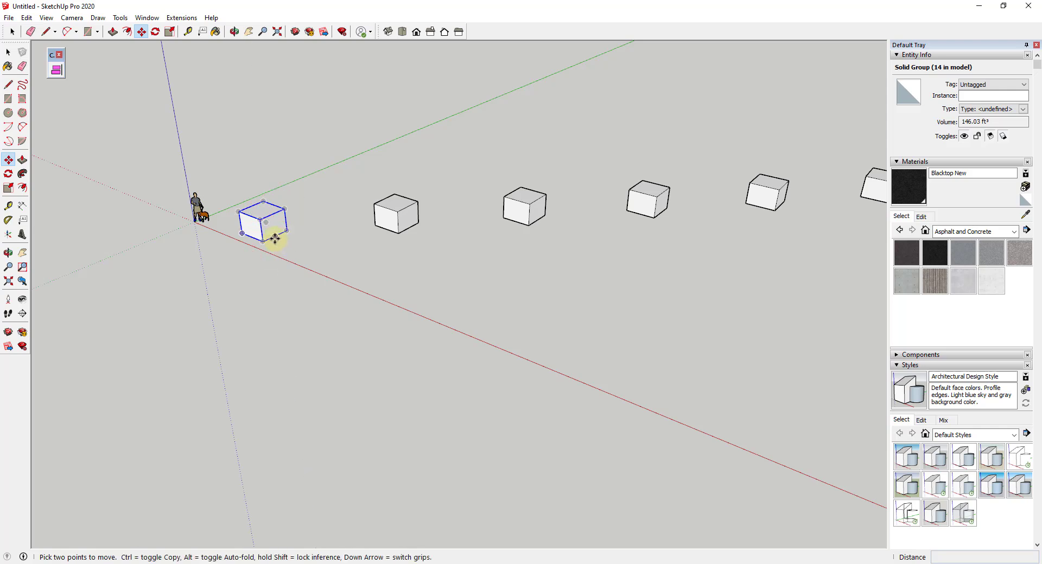
pyautogui.click(275, 239)
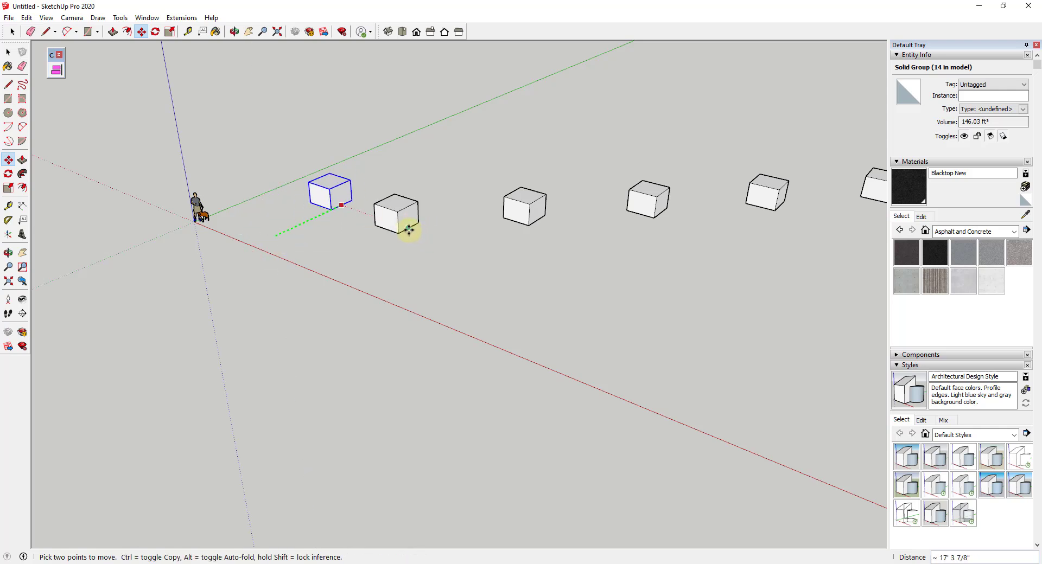
pyautogui.press('space')
# Try moving two, then three selected cubes, cancelling both moves.
pyautogui.press('m')
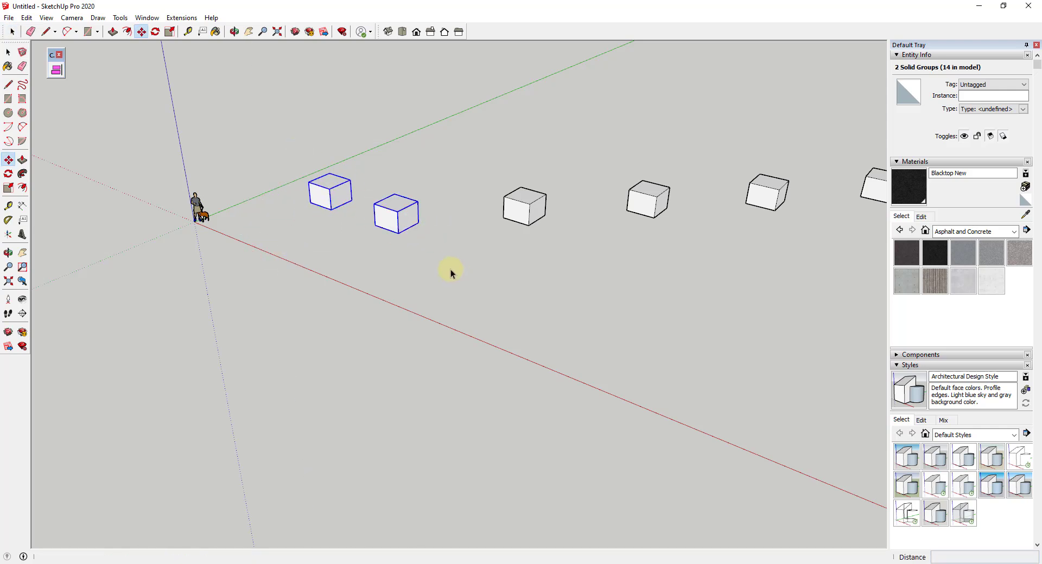
pyautogui.click(411, 229)
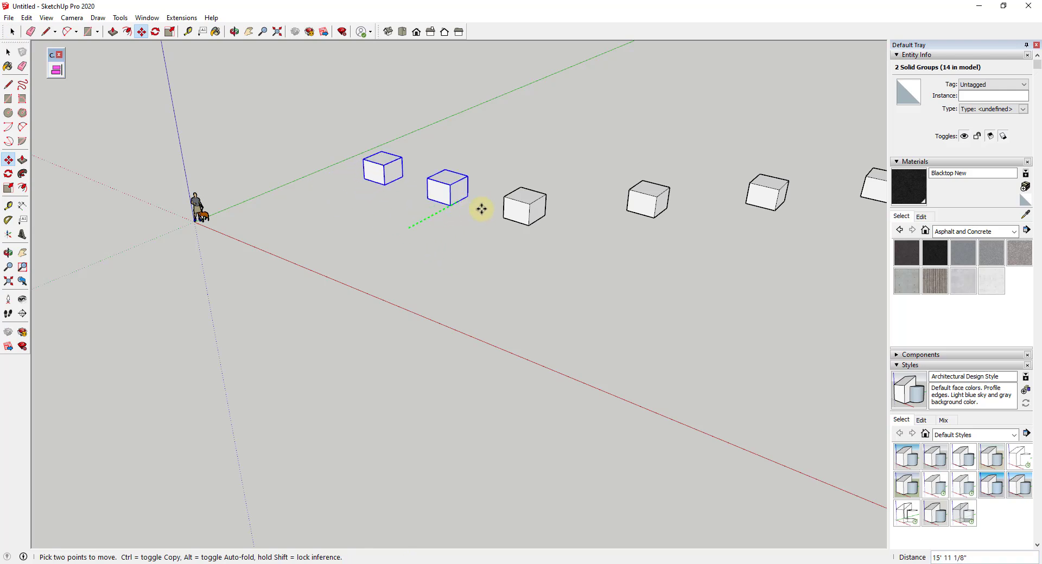
pyautogui.press('Escape')
pyautogui.press('space')
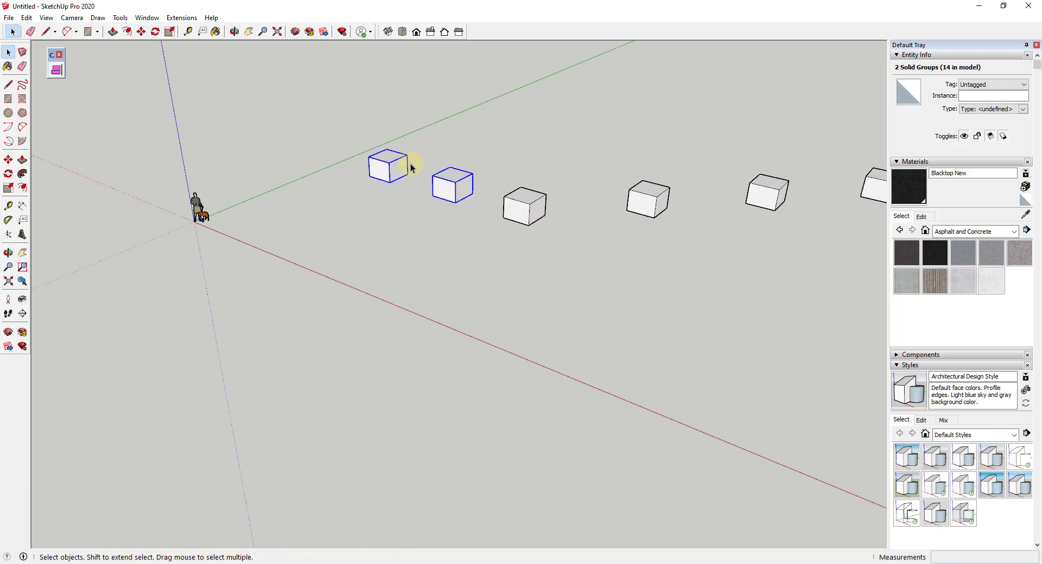
pyautogui.press('m')
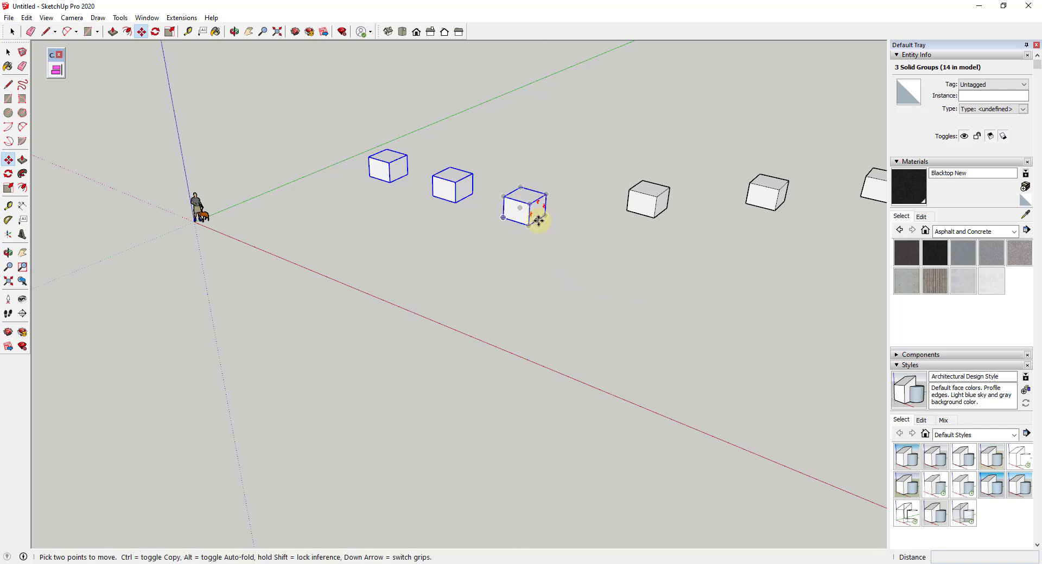
pyautogui.click(538, 220)
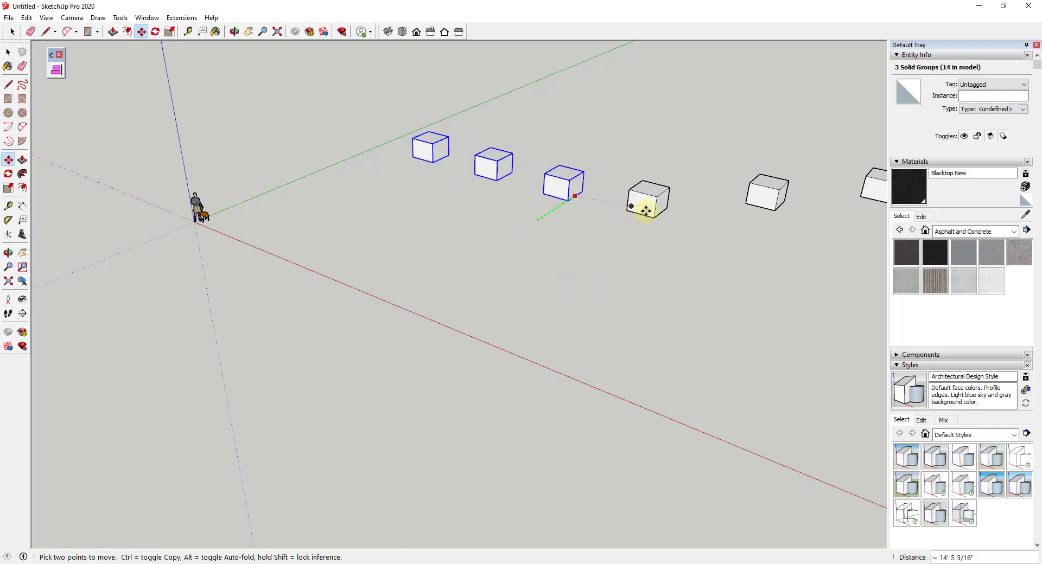
pyautogui.press('Escape')
pyautogui.press('space')
# Window-select all seven cubes.
pyautogui.scroll(-2, 651, 256)
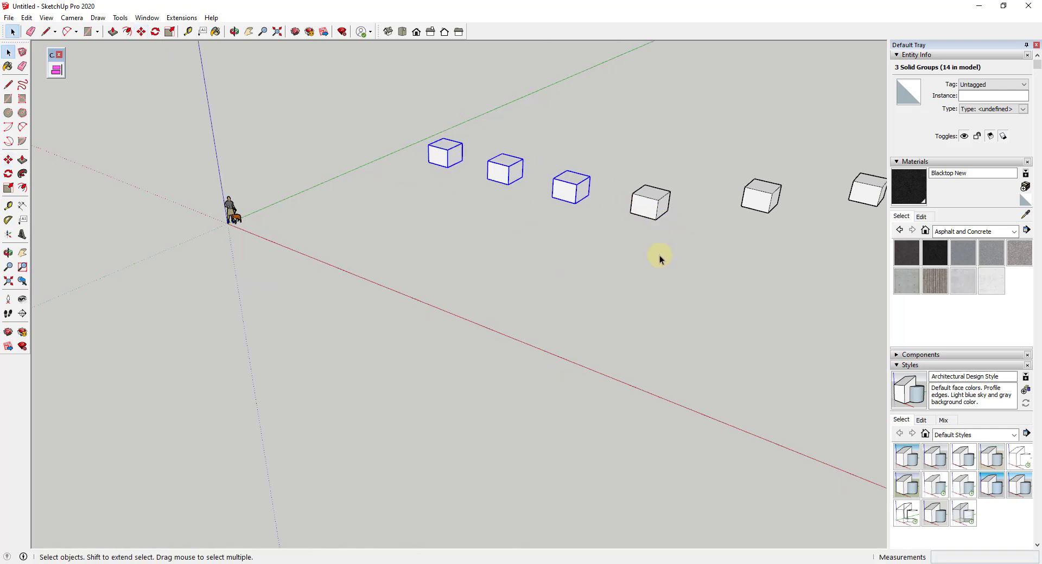
pyautogui.moveTo(635, 256); pyautogui.dragTo(705, 208, button='middle')
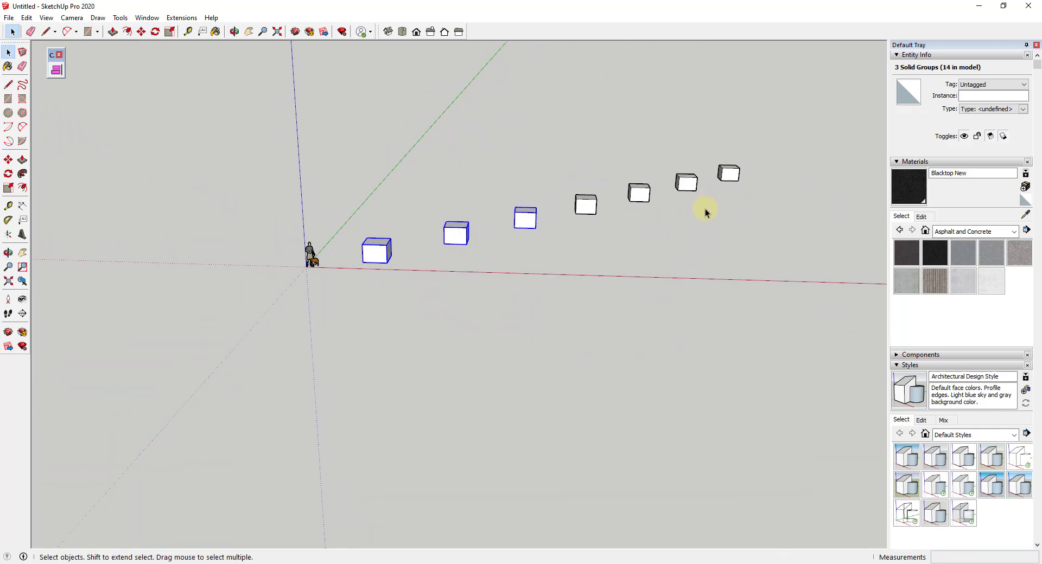
pyautogui.scroll(-2, 624, 175)
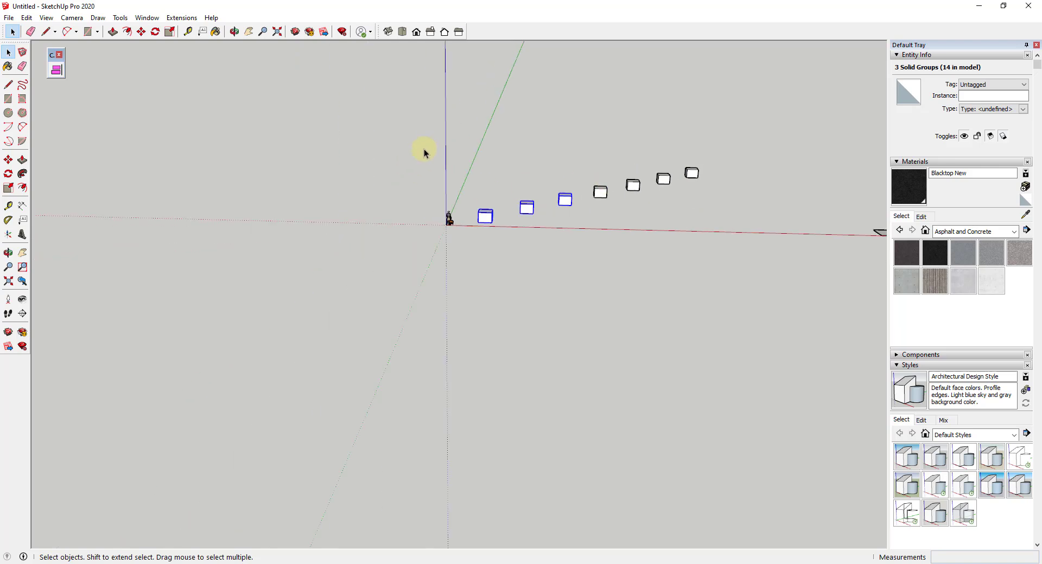
pyautogui.moveTo(510, 178); pyautogui.dragTo(719, 286)
pyautogui.moveTo(693, 243); pyautogui.dragTo(857, 304, button='middle')
pyautogui.scroll(2, 747, 244)
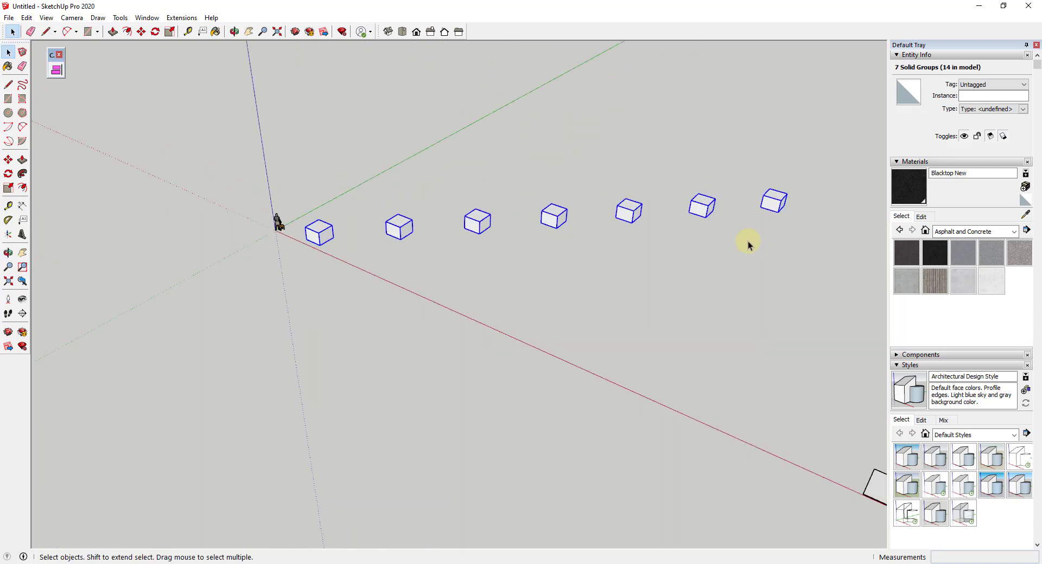
# Run Align Object on the seven cubes, picking the red axis and the fourth cube as reference.
pyautogui.click(57, 71)
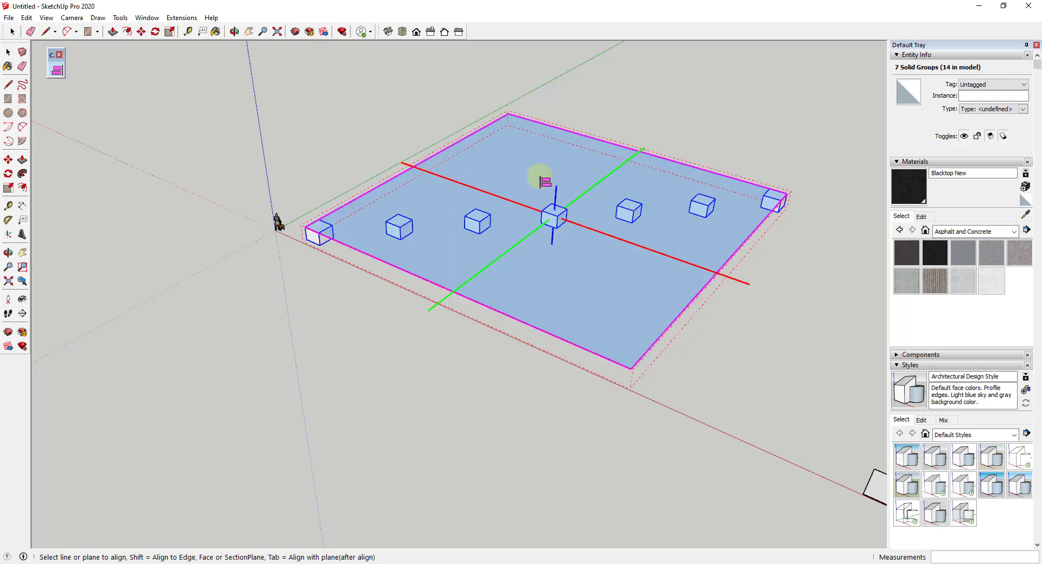
pyautogui.click(611, 178)
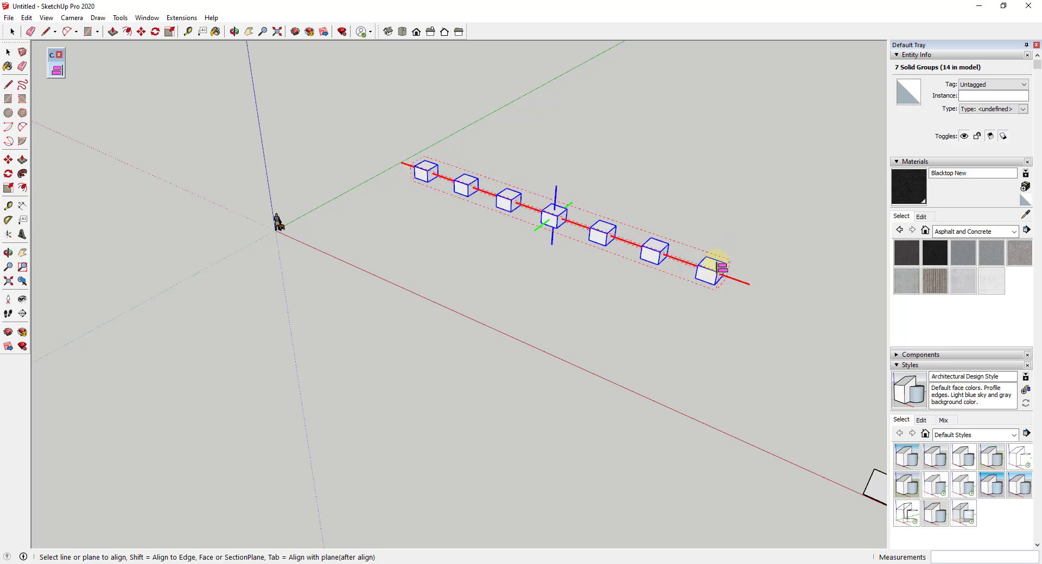
pyautogui.scroll(3, 744, 300)
pyautogui.moveTo(745, 300); pyautogui.dragTo(609, 246, button='middle')
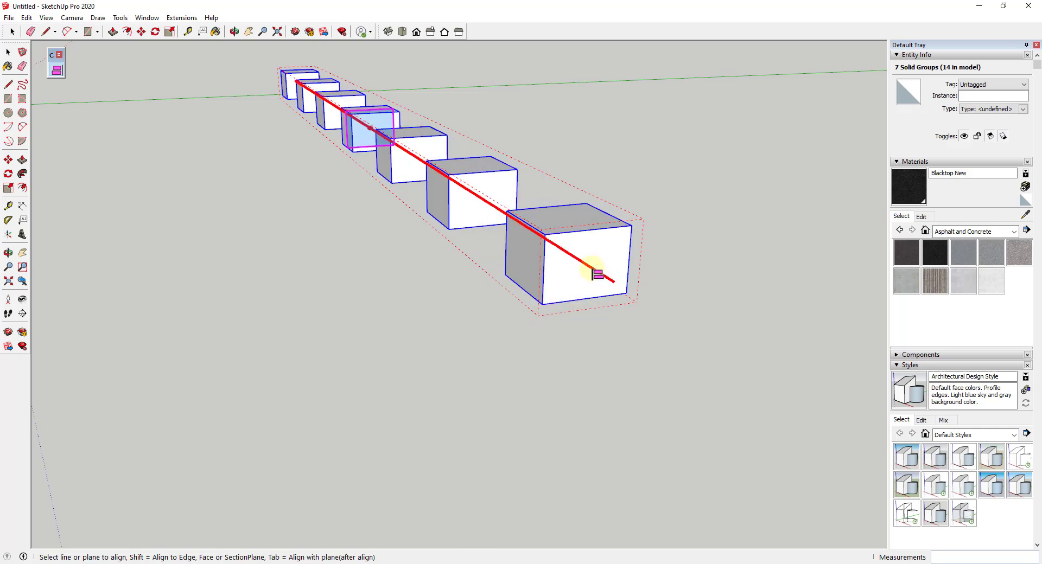
pyautogui.click(547, 243)
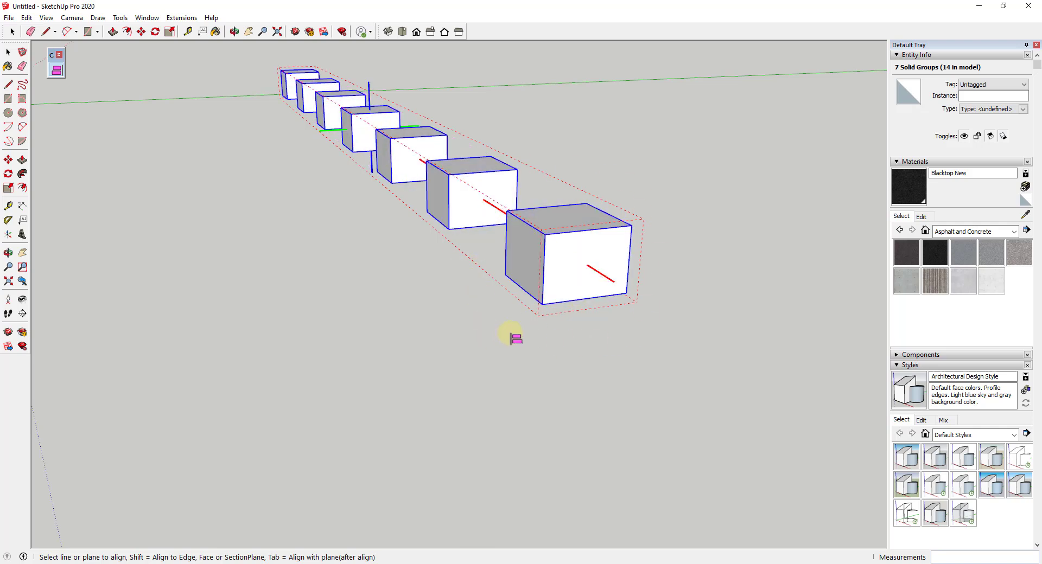
pyautogui.scroll(-5, 511, 336)
pyautogui.moveTo(521, 325); pyautogui.dragTo(667, 369, button='middle')
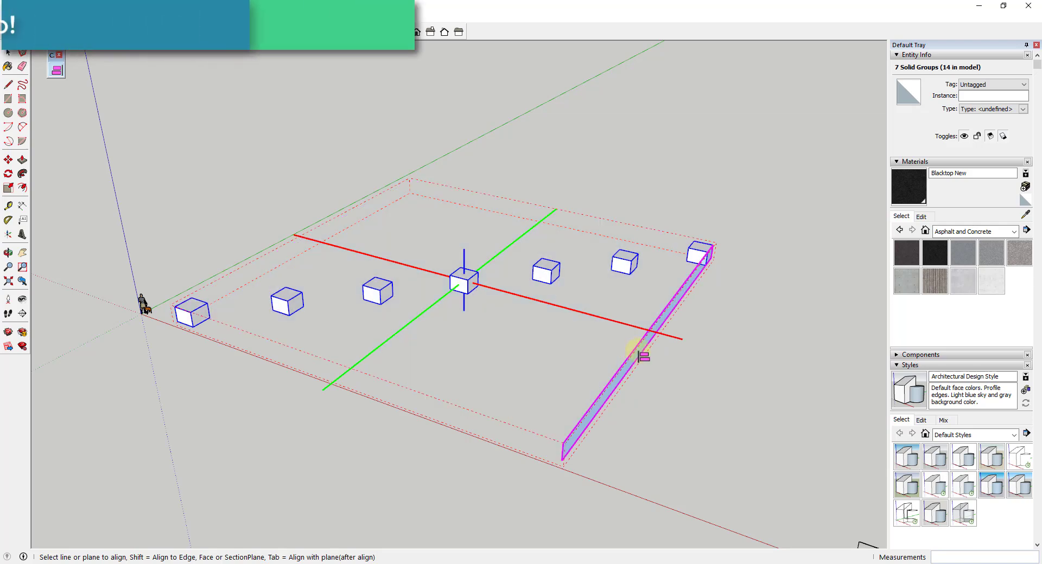
# Try aligning the cubes to a side face and the green axis, undoing both.
pyautogui.click(643, 355)
pyautogui.hotkey('ctrl', 'z')
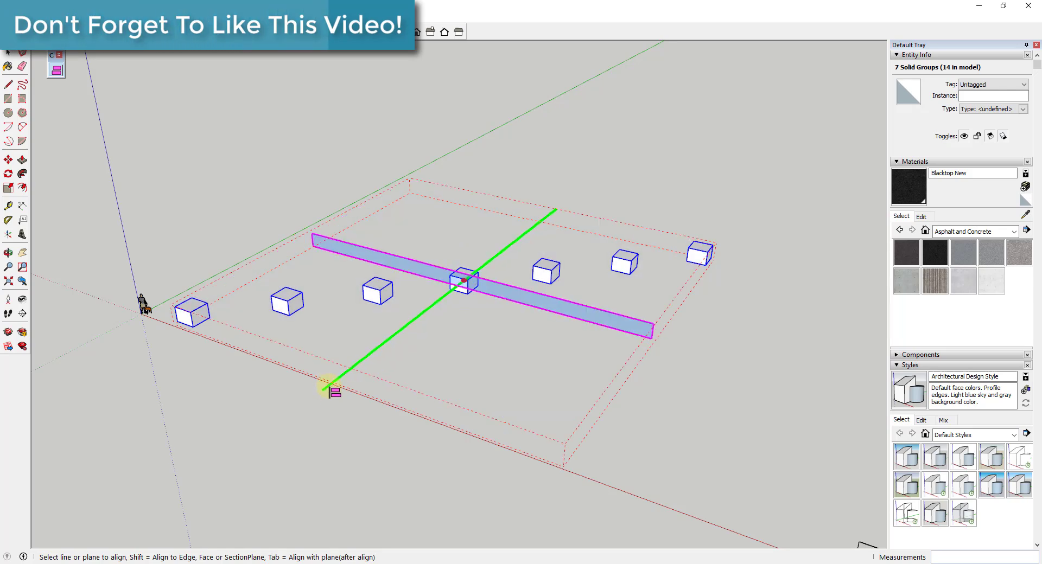
pyautogui.click(675, 340)
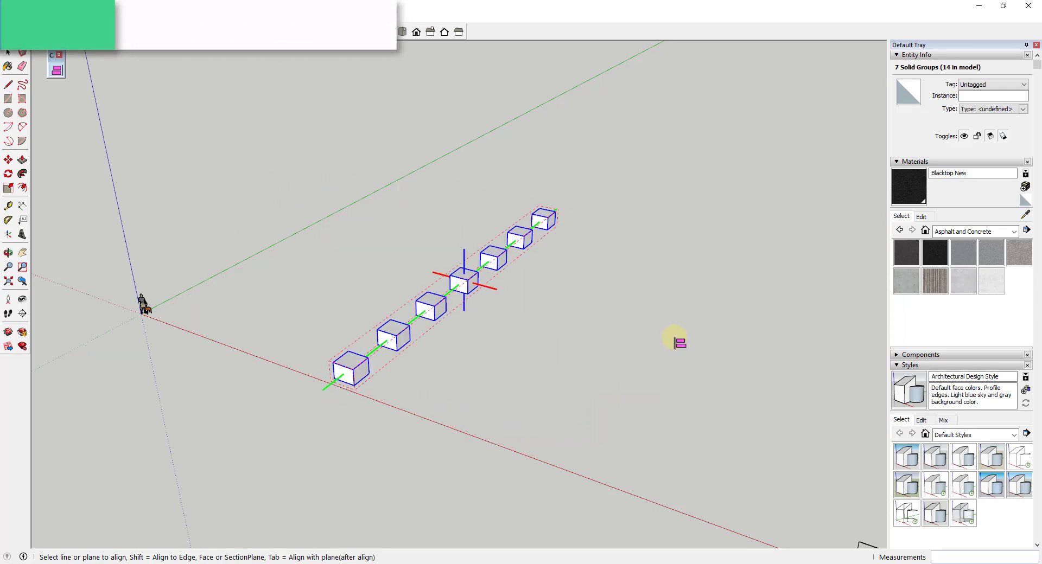
pyautogui.hotkey('ctrl', 'z')
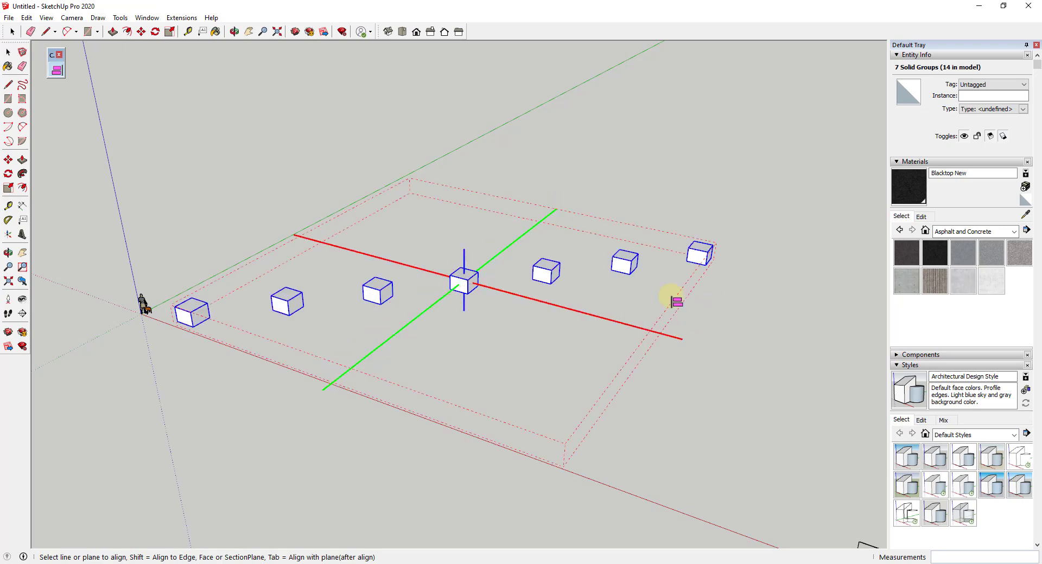
pyautogui.scroll(-2, 633, 278)
pyautogui.scroll(1, 673, 308)
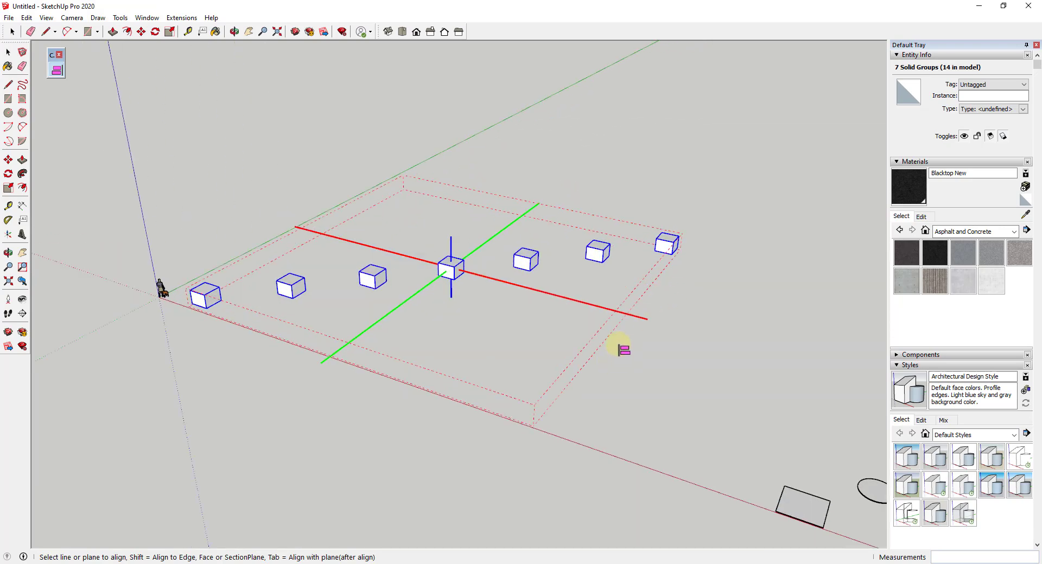
pyautogui.scroll(1, 514, 258)
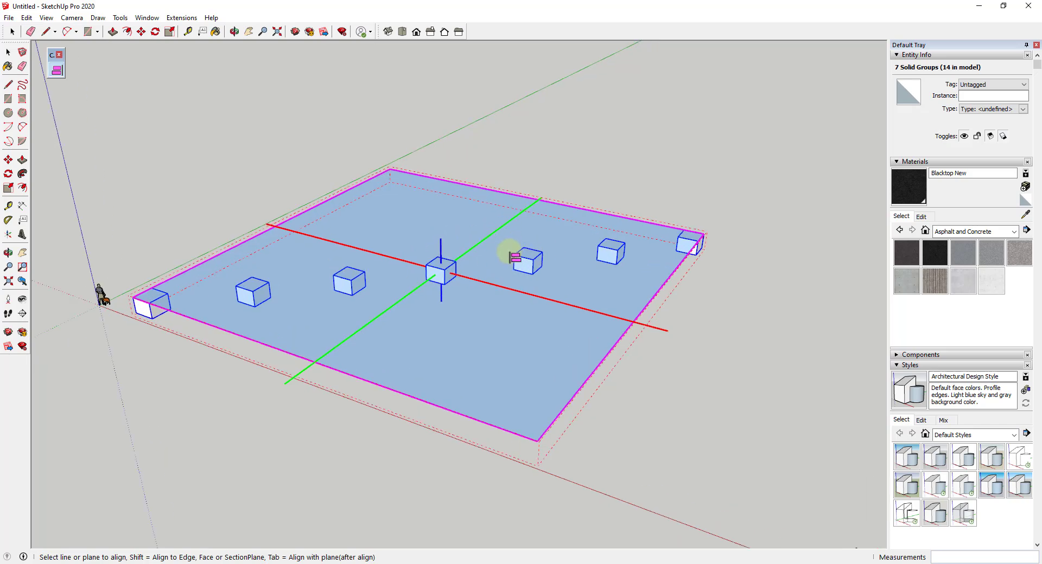
pyautogui.scroll(1, 514, 258)
pyautogui.scroll(-3, 543, 261)
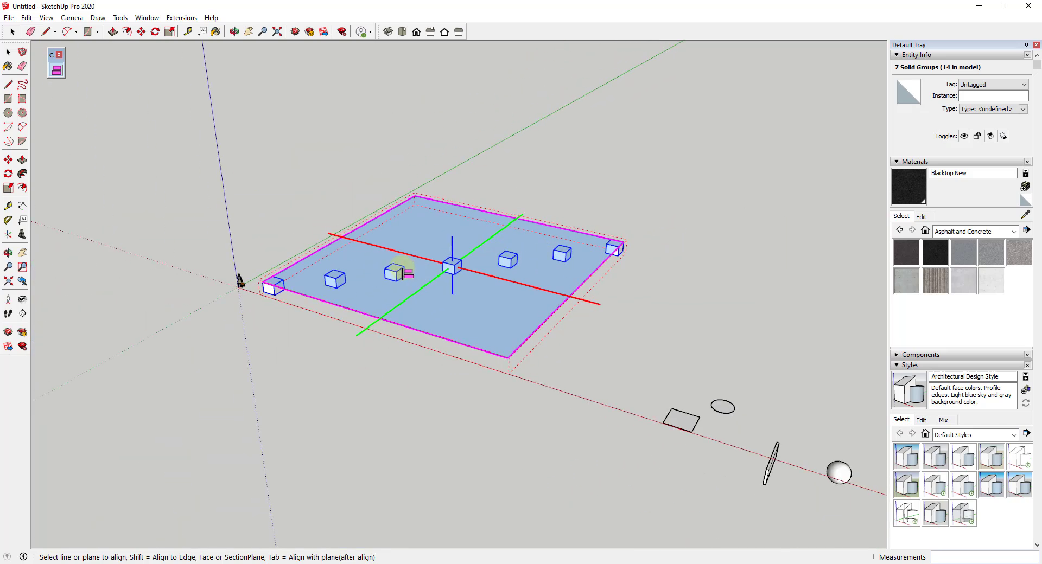
pyautogui.scroll(2, 403, 270)
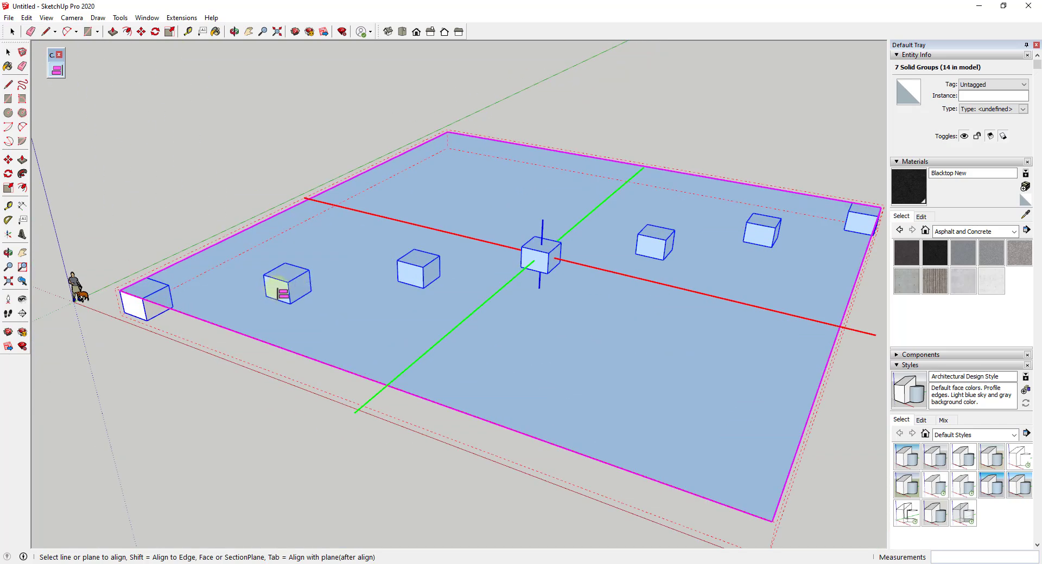
# Align the cubes along the red axis using the middle cube as reference.
pyautogui.click(593, 266)
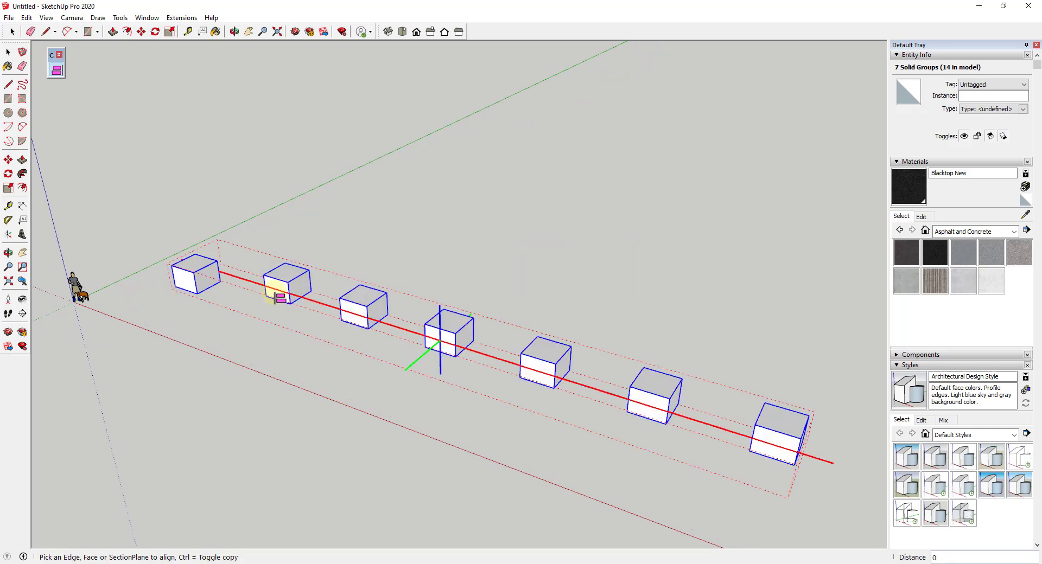
pyautogui.click(277, 297)
pyautogui.click(280, 298)
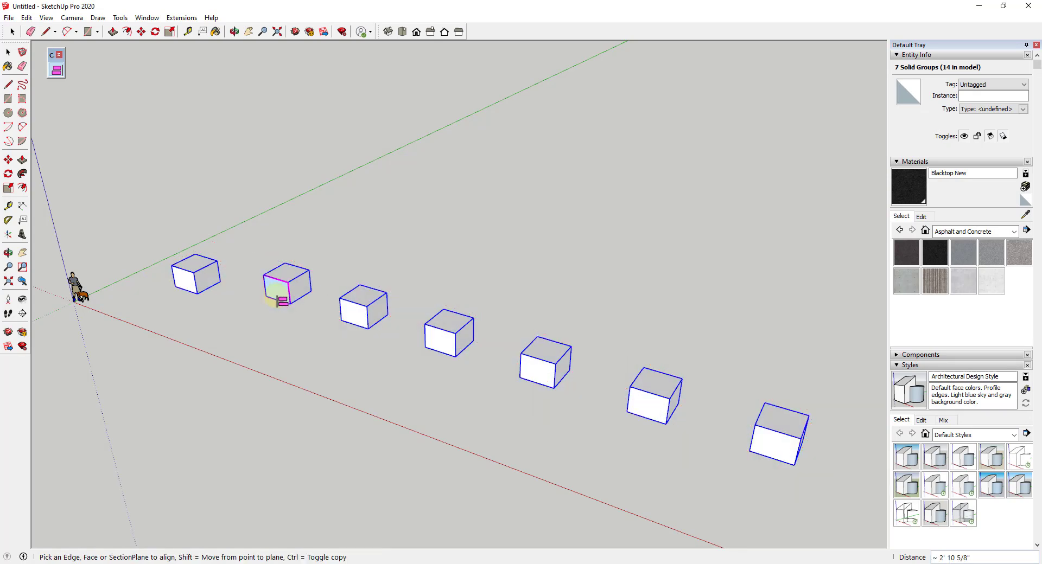
pyautogui.click(278, 298)
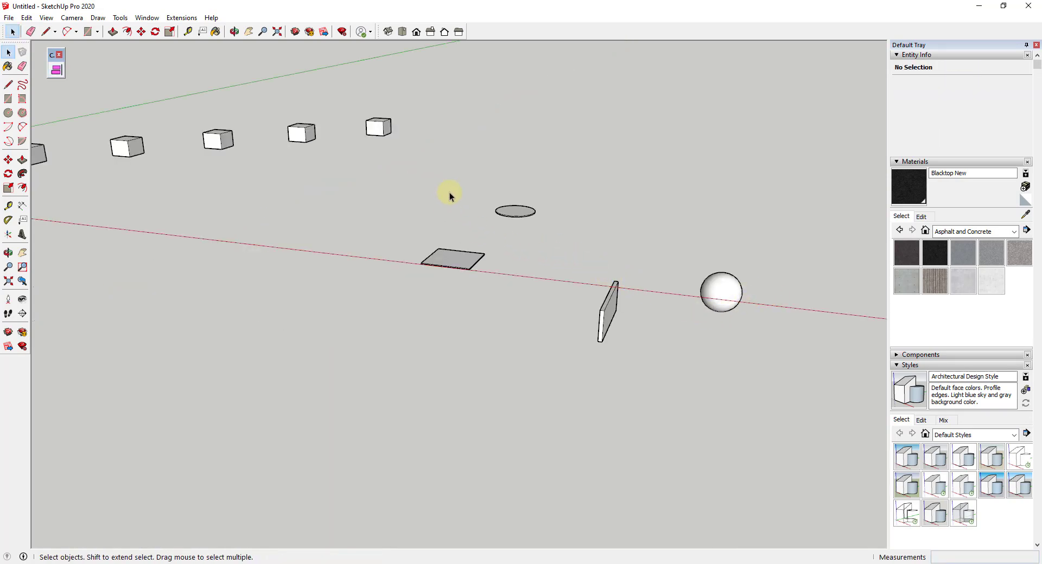
# Select the square plate, disc, upright slab and sphere.
pyautogui.moveTo(649, 270); pyautogui.dragTo(462, 293, button='middle')
pyautogui.scroll(-2, 499, 331)
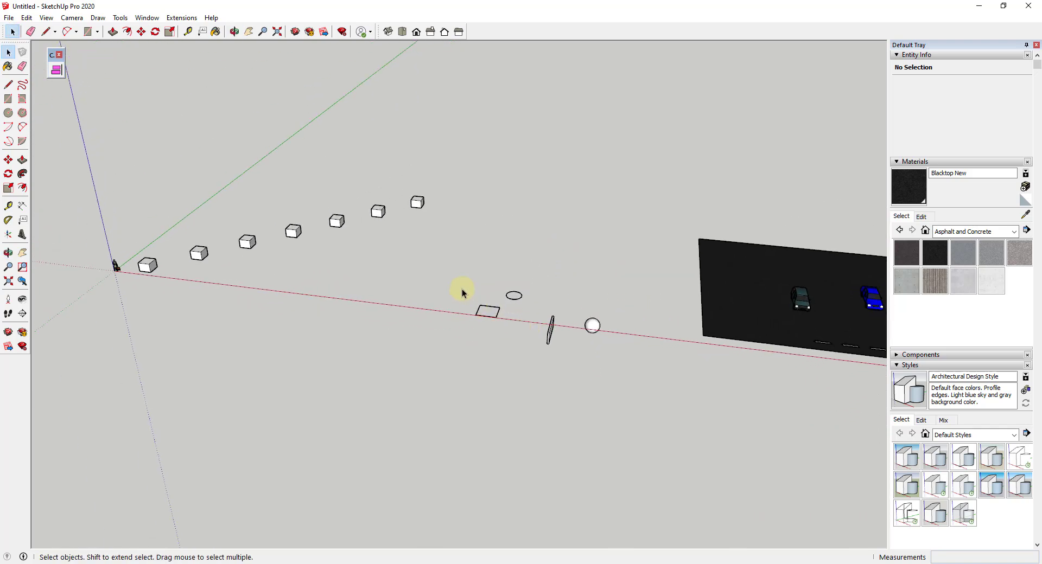
pyautogui.moveTo(443, 264); pyautogui.dragTo(651, 407)
pyautogui.moveTo(556, 379); pyautogui.dragTo(624, 284, button='middle')
pyautogui.scroll(3, 526, 310)
pyautogui.moveTo(526, 309); pyautogui.dragTo(313, 306, button='middle')
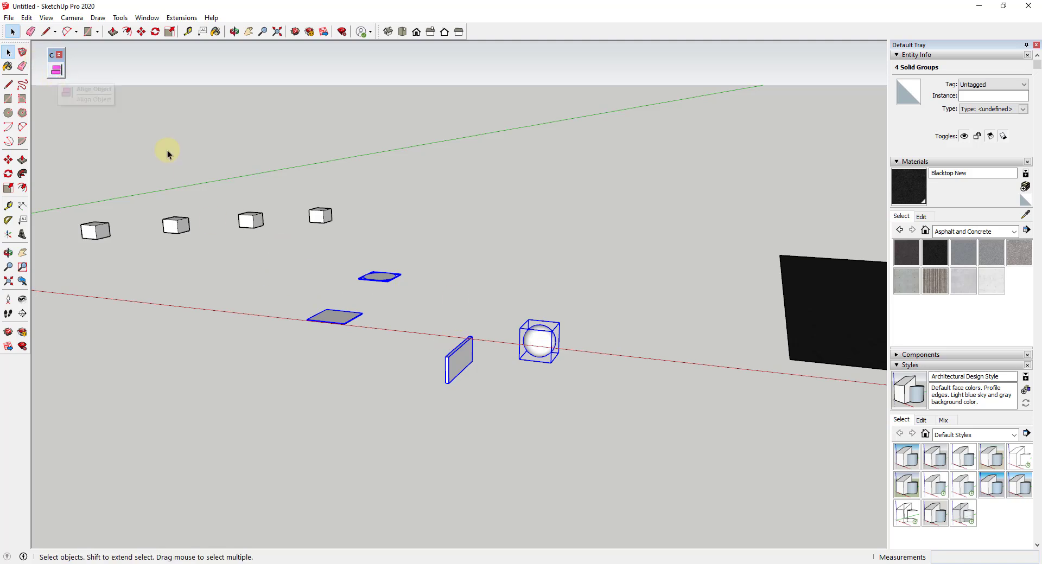
# Align the four shapes about the red axis and onto the top face's plane.
pyautogui.click(56, 76)
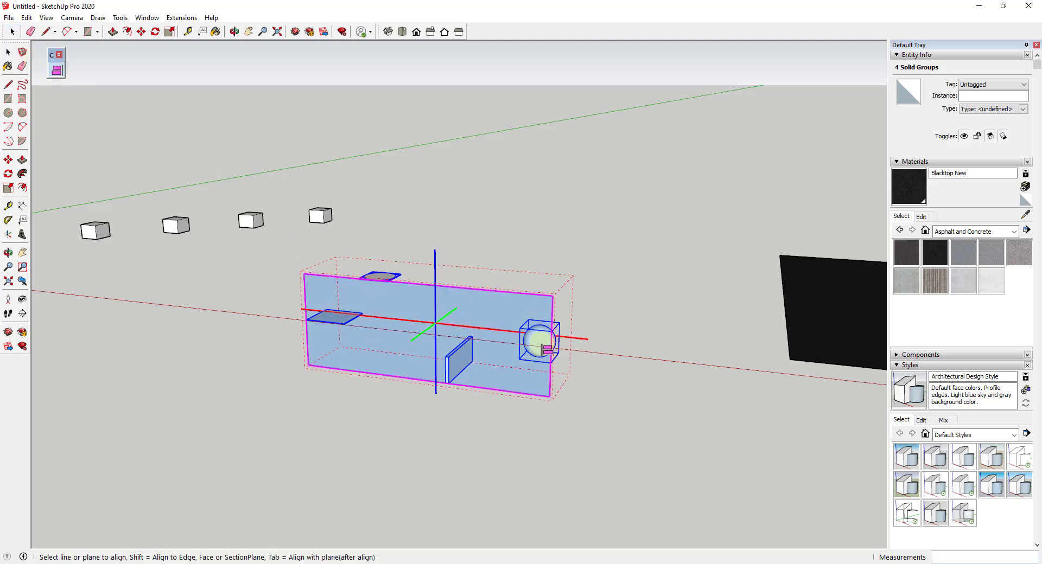
pyautogui.moveTo(546, 347); pyautogui.dragTo(524, 399, button='middle')
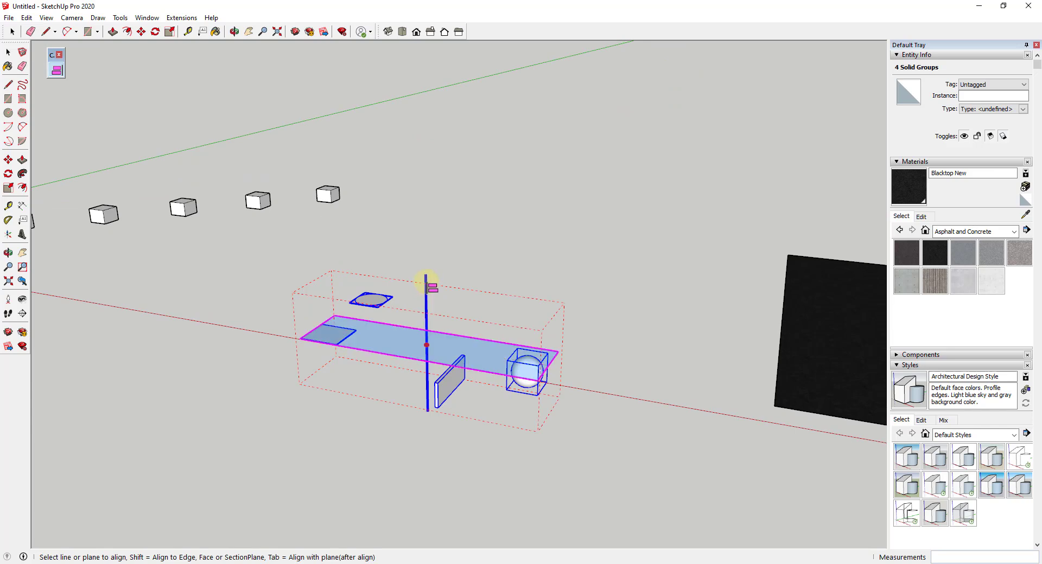
pyautogui.click(427, 282)
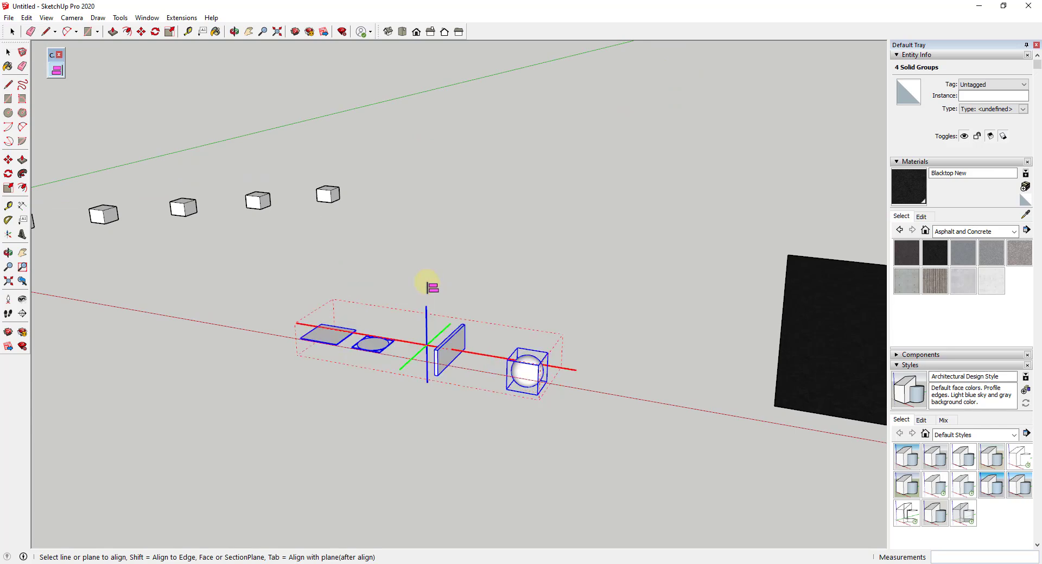
pyautogui.scroll(4, 455, 330)
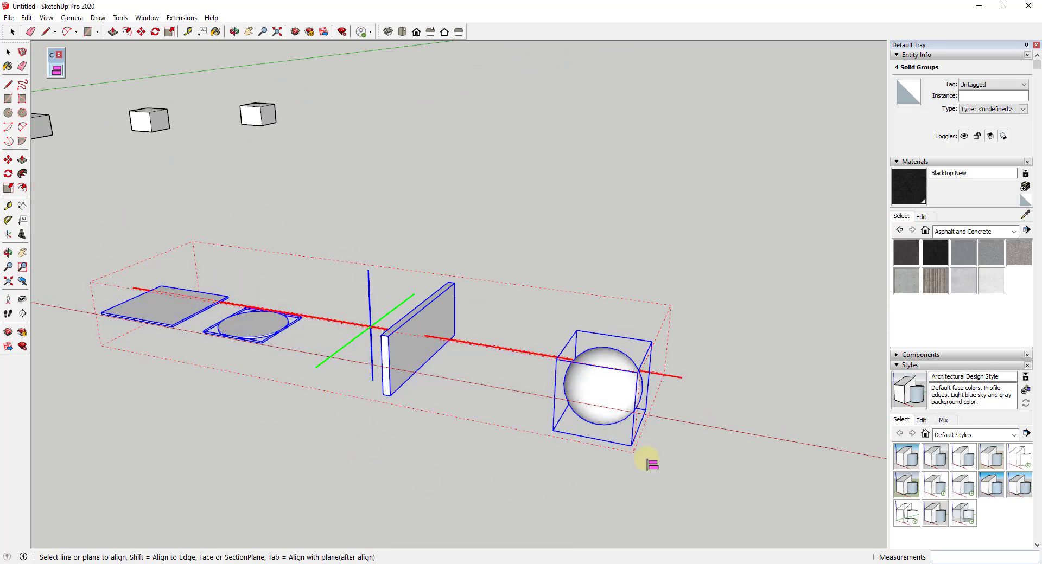
pyautogui.click(559, 433)
pyautogui.moveTo(532, 428); pyautogui.dragTo(316, 383)
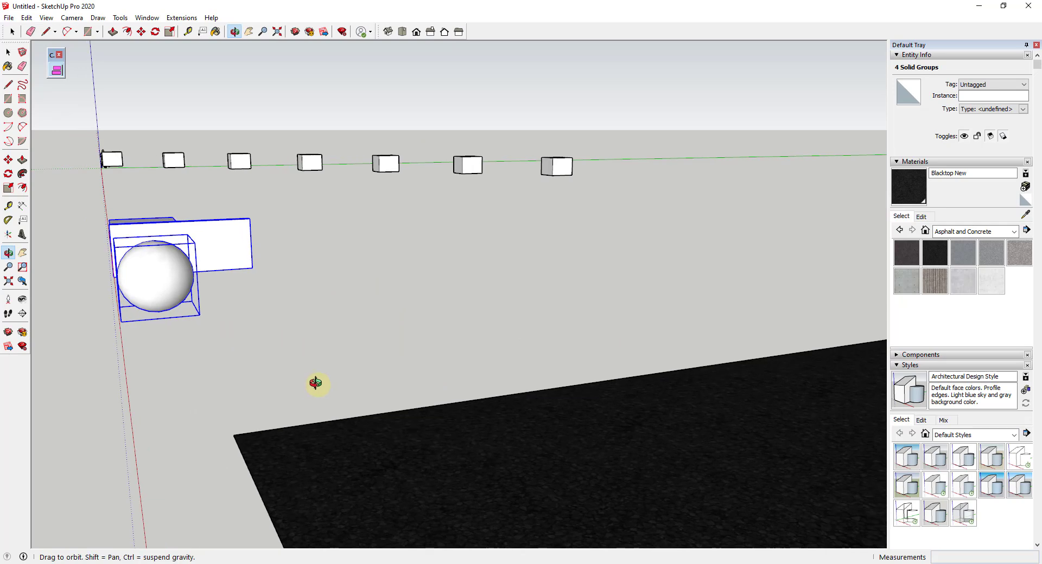
pyautogui.moveTo(315, 383); pyautogui.dragTo(508, 383, button='middle')
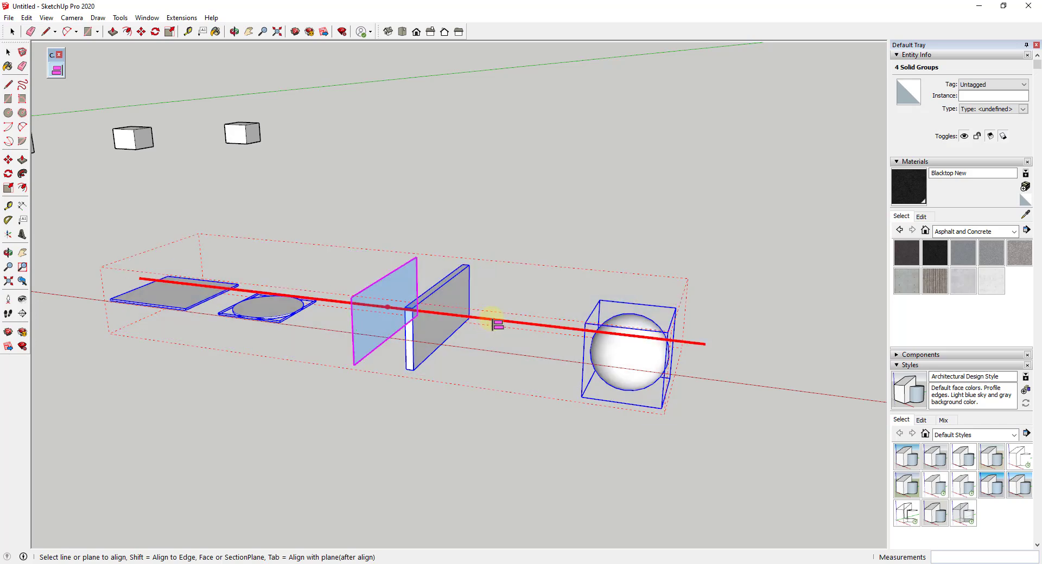
pyautogui.click(516, 353)
pyautogui.scroll(-2, 514, 434)
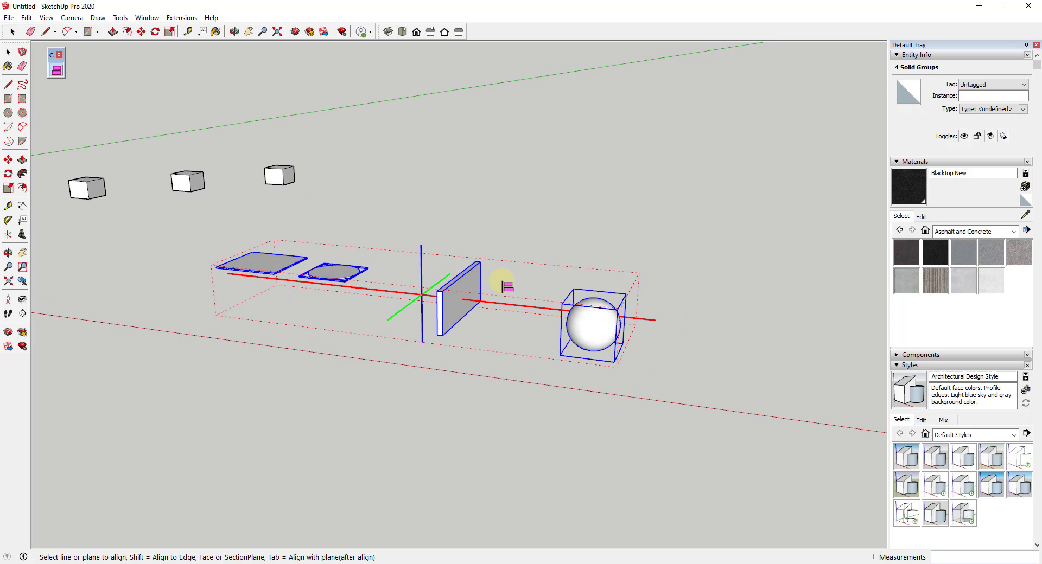
pyautogui.click(521, 290)
pyautogui.moveTo(515, 301); pyautogui.dragTo(281, 248, button='middle')
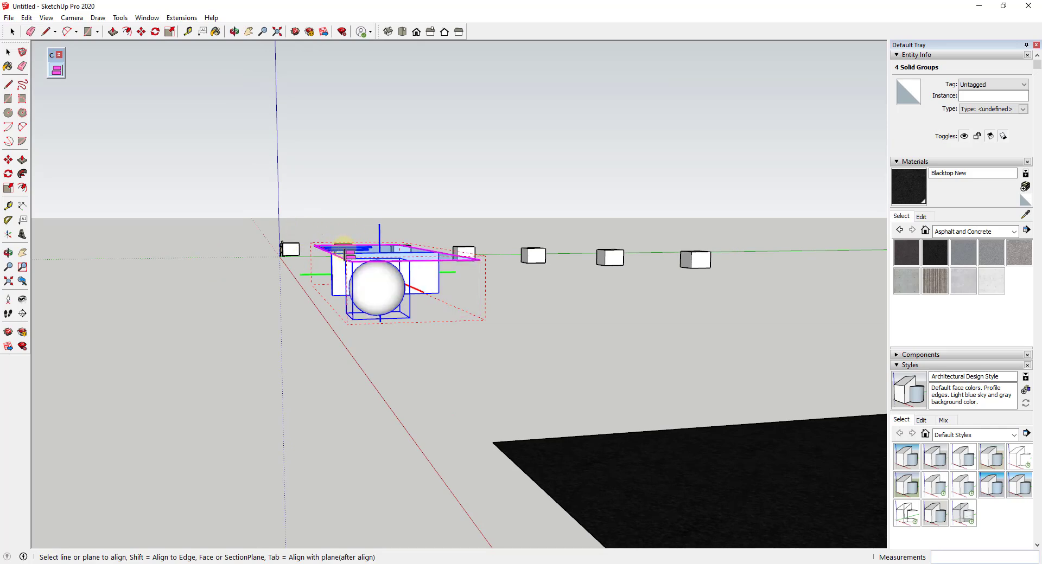
# Level the disc beside the plate and line the four shapes up along the green axis.
pyautogui.scroll(8, 344, 245)
pyautogui.moveTo(424, 384); pyautogui.dragTo(807, 398, button='middle')
pyautogui.moveTo(586, 313); pyautogui.dragTo(491, 237, button='middle')
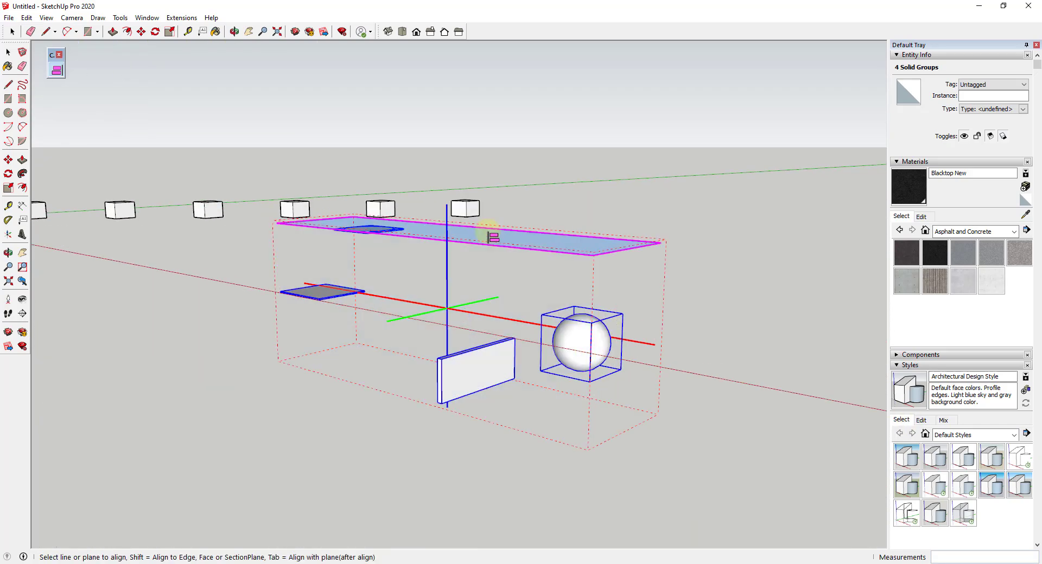
pyautogui.moveTo(488, 288); pyautogui.dragTo(434, 264, button='middle')
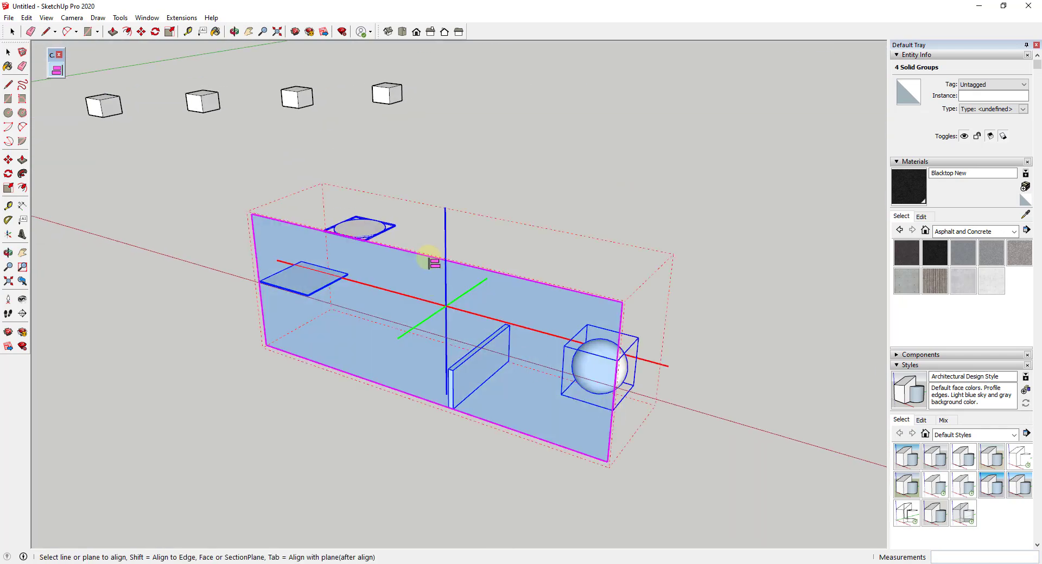
pyautogui.click(442, 214)
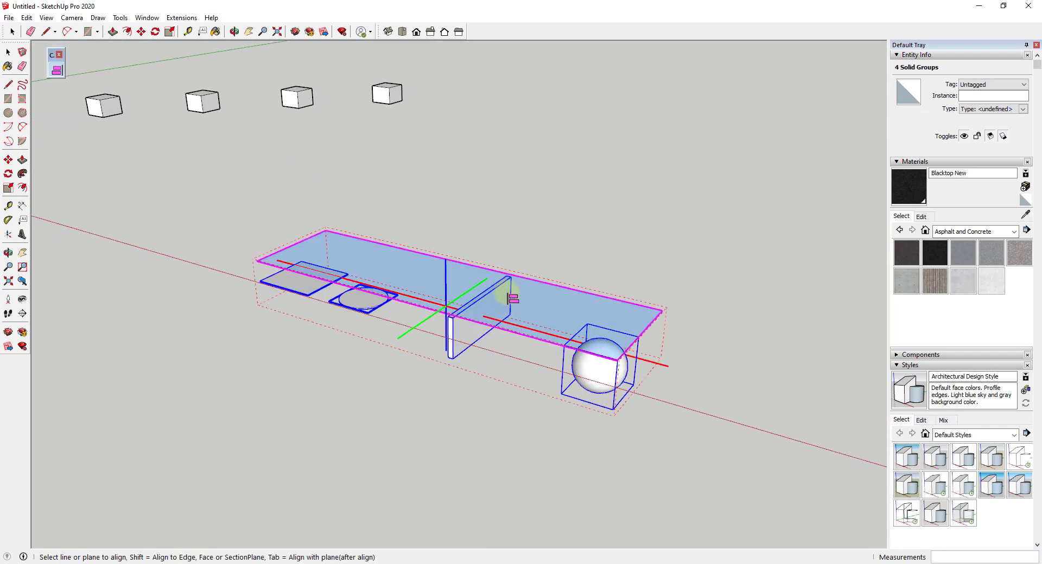
pyautogui.click(402, 339)
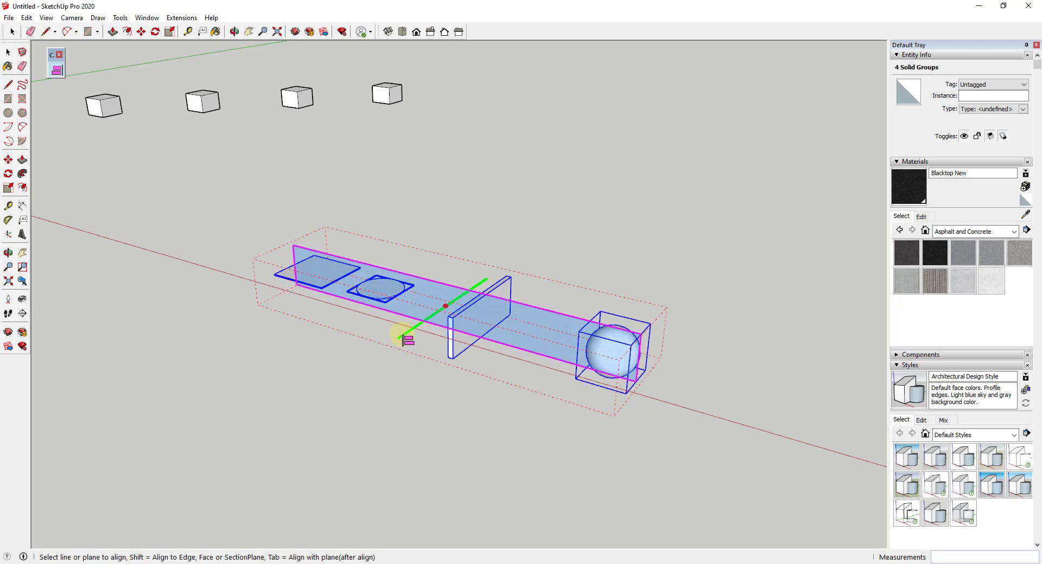
pyautogui.moveTo(633, 465); pyautogui.dragTo(373, 368, button='middle')
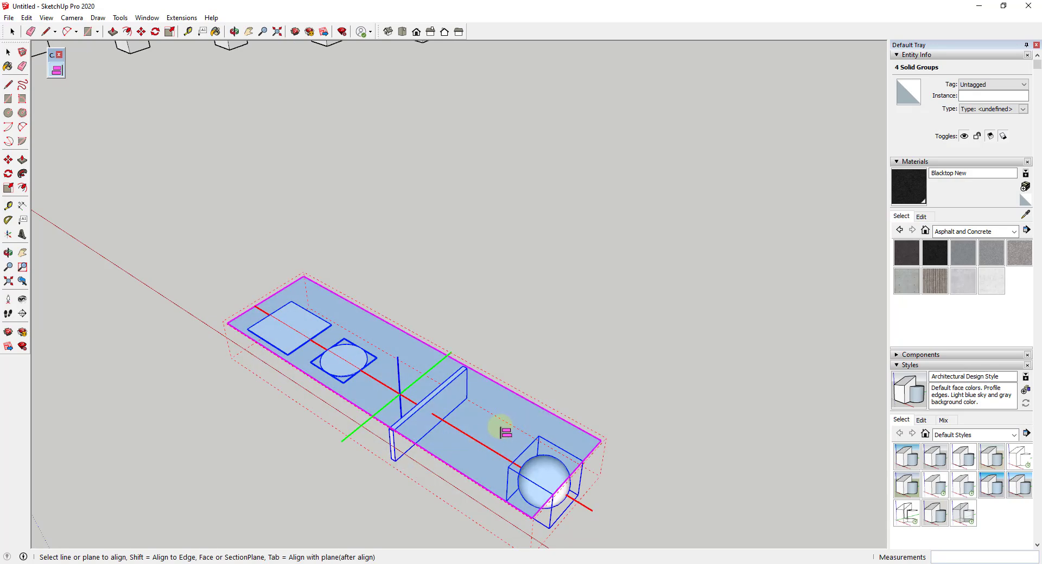
# Select all five cars on the parking lot.
pyautogui.scroll(-5, 584, 293)
pyautogui.moveTo(584, 293); pyautogui.dragTo(520, 265, button='middle')
pyautogui.moveTo(409, 245); pyautogui.dragTo(780, 328)
pyautogui.moveTo(729, 340); pyautogui.dragTo(606, 395, button='middle')
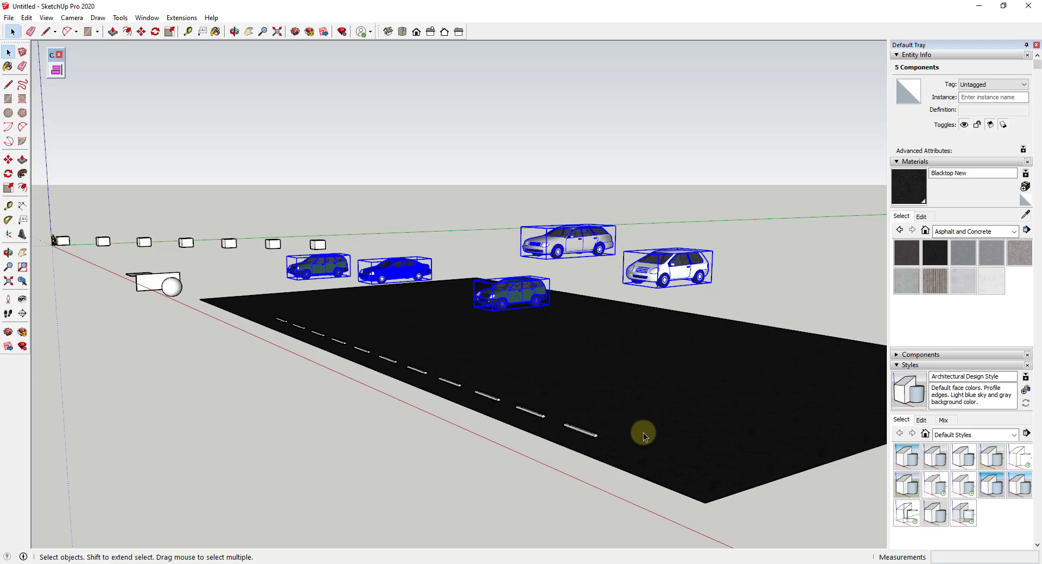
# Launch Align Object on the five selected cars and view them above the parking lot.
pyautogui.moveTo(643, 432); pyautogui.dragTo(395, 328, button='middle')
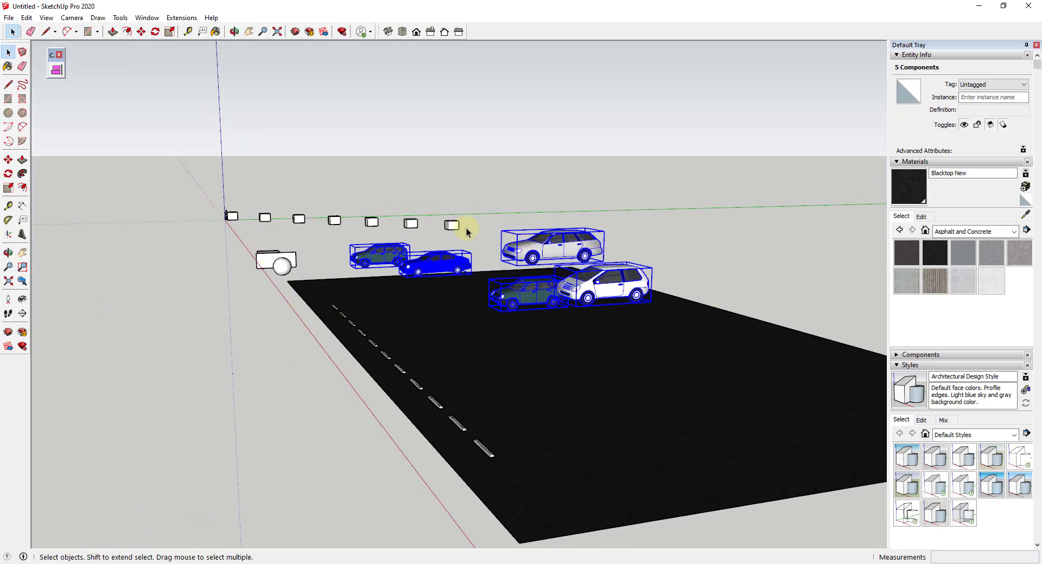
pyautogui.scroll(3, 518, 347)
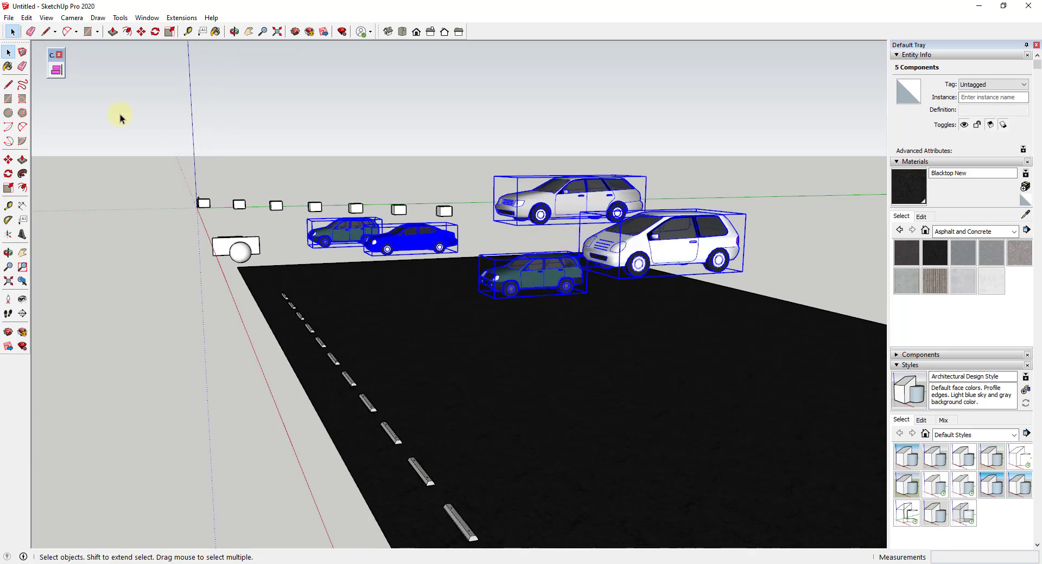
pyautogui.click(57, 70)
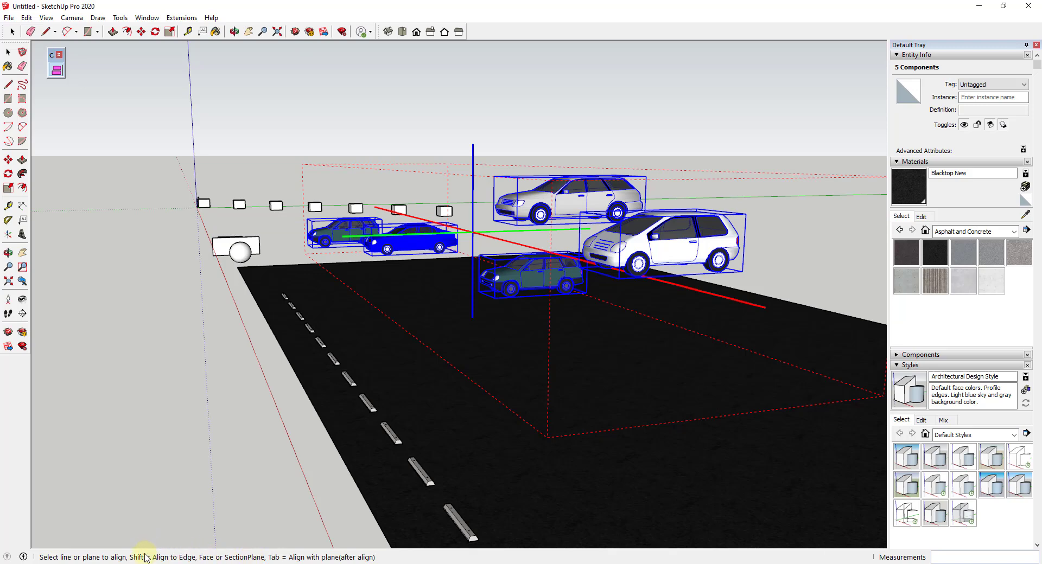
pyautogui.moveTo(561, 427); pyautogui.dragTo(446, 395, button='middle')
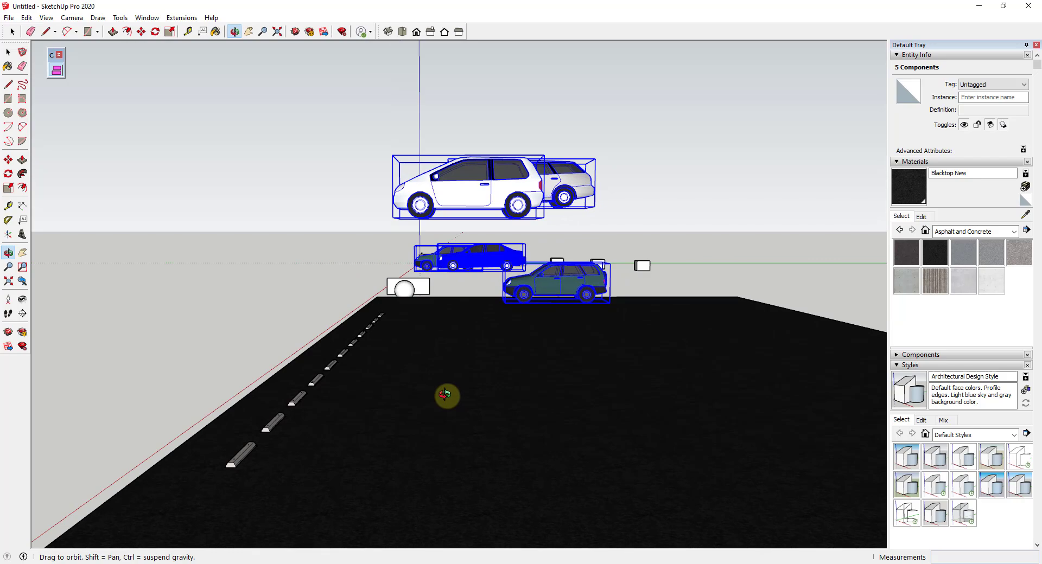
pyautogui.press('p')
pyautogui.scroll(8, 245, 464)
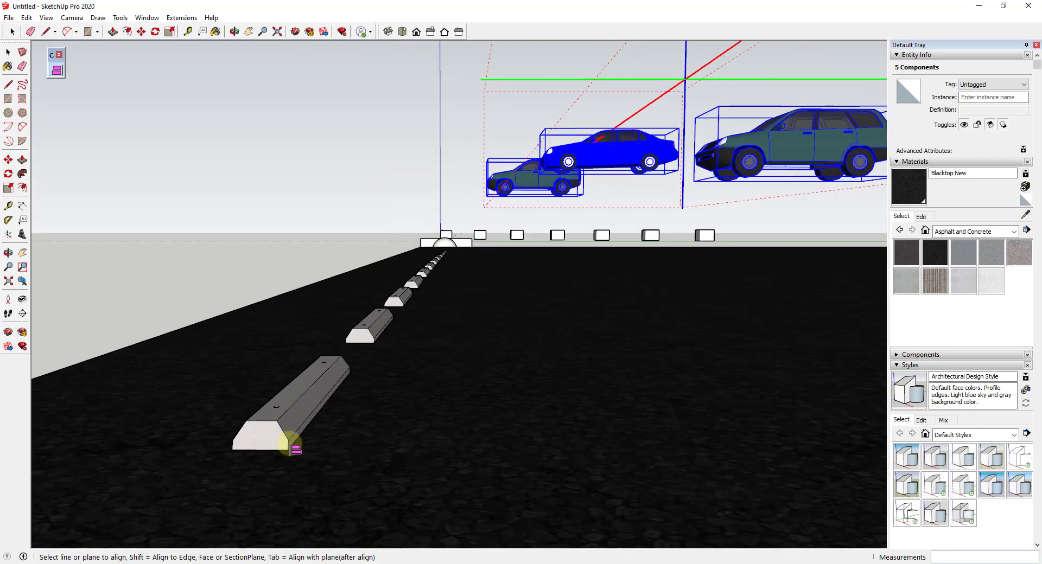
pyautogui.scroll(2, 293, 448)
pyautogui.scroll(-5, 296, 445)
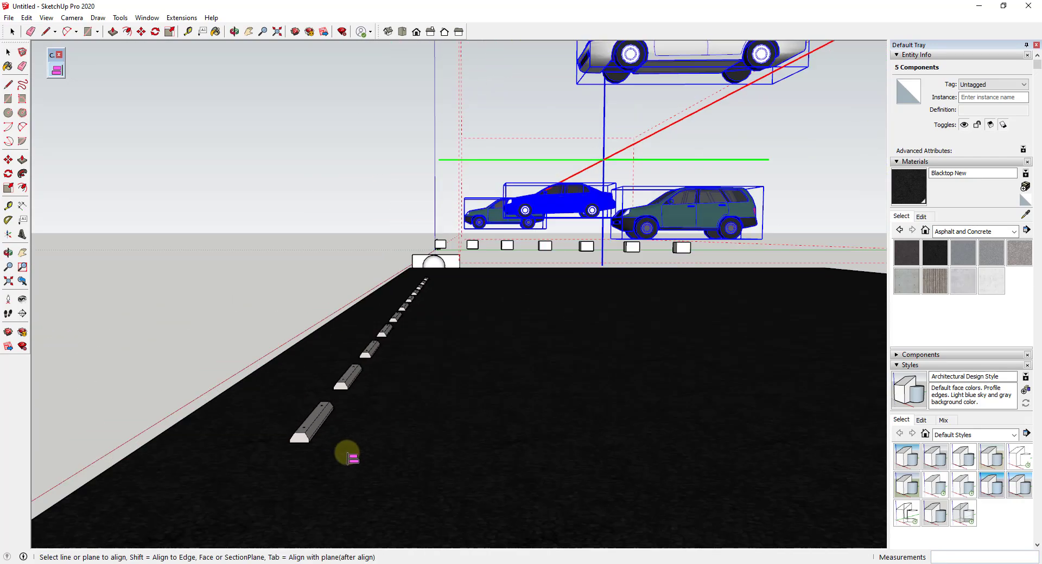
pyautogui.scroll(-3, 359, 453)
pyautogui.moveTo(367, 449); pyautogui.dragTo(428, 439, button='middle')
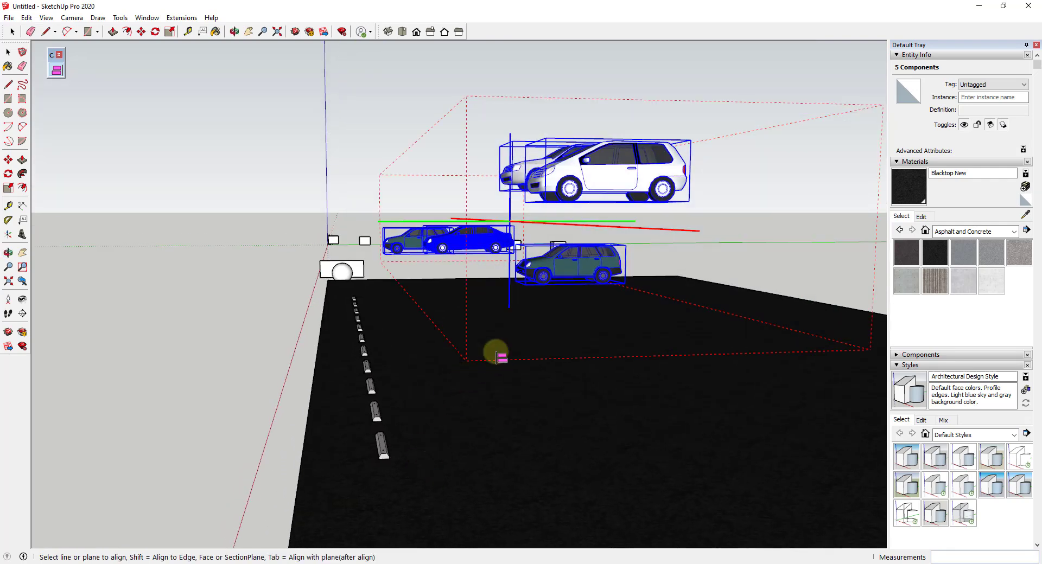
pyautogui.click(500, 357)
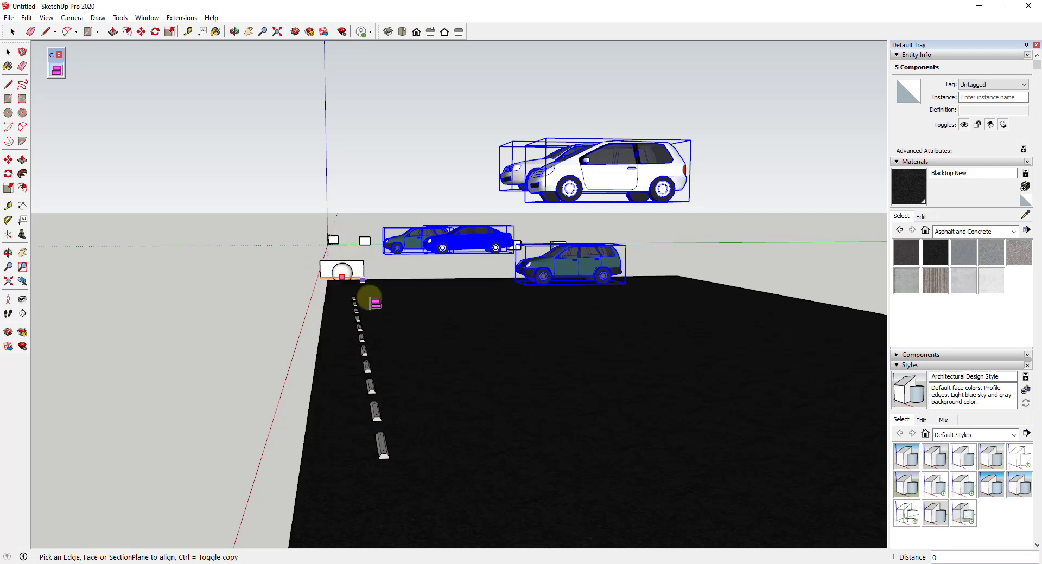
pyautogui.moveTo(612, 449); pyautogui.dragTo(325, 380, button='middle')
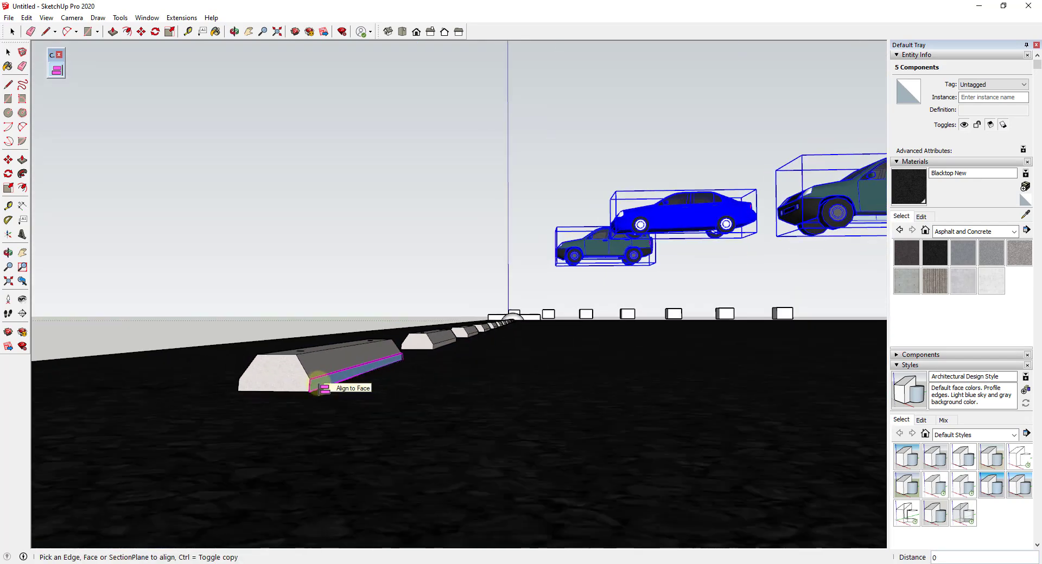
pyautogui.moveTo(324, 389); pyautogui.dragTo(501, 347, button='middle')
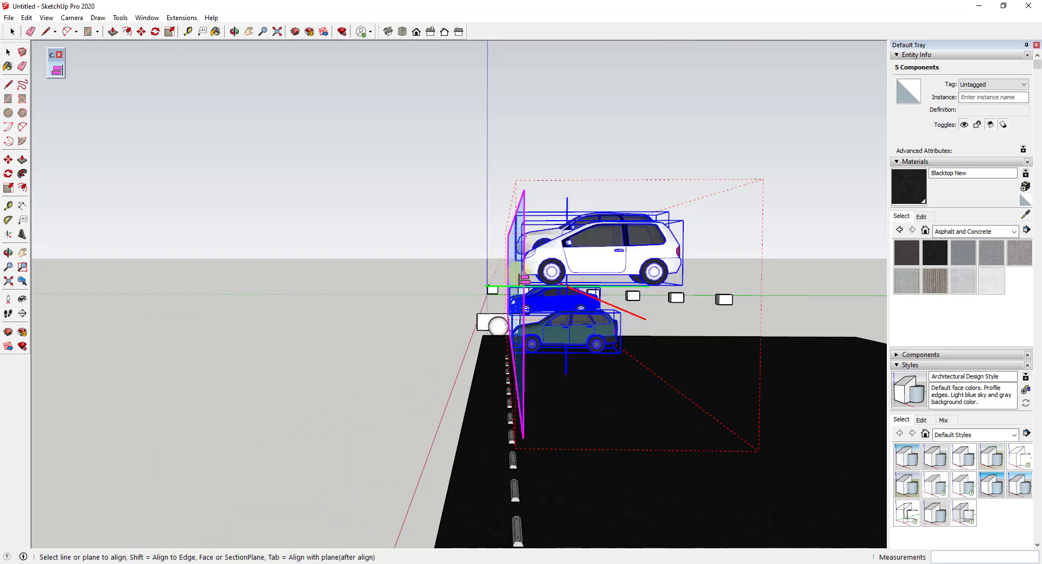
pyautogui.moveTo(520, 409); pyautogui.dragTo(658, 425, button='middle')
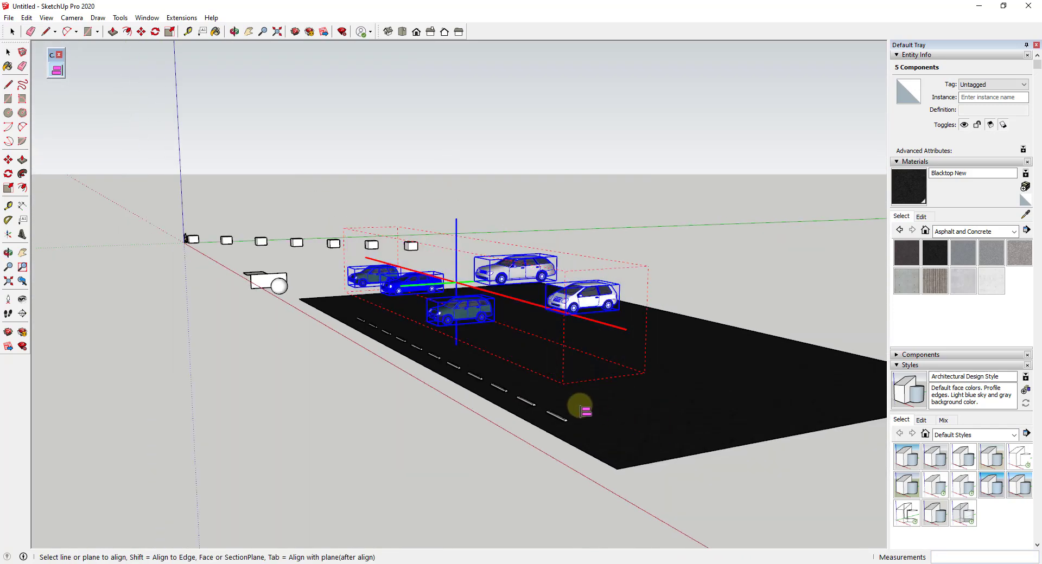
# Align the five cars by their center line onto the blacktop and frame the row.
pyautogui.click(648, 428)
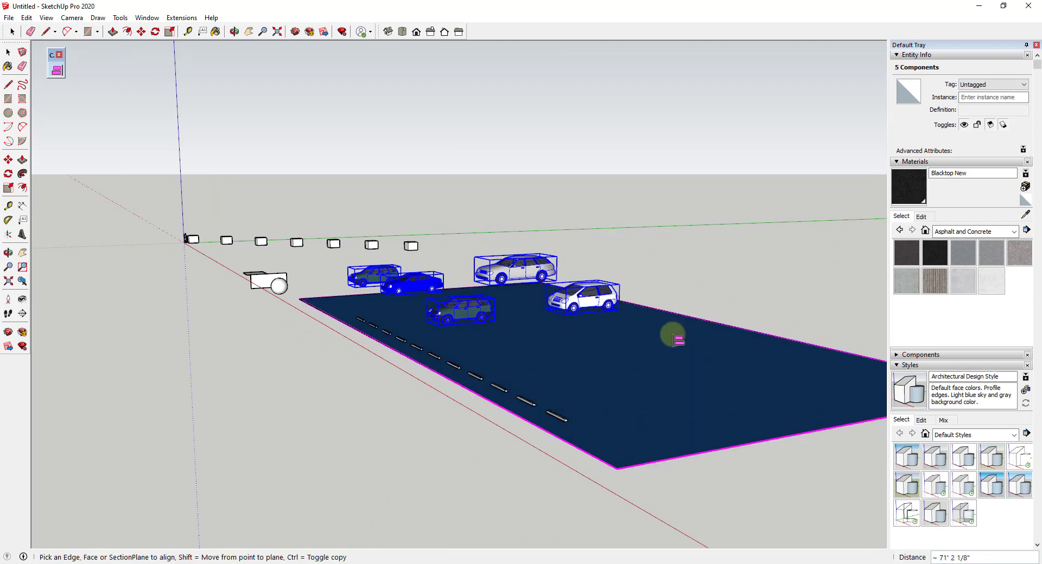
pyautogui.click(591, 410)
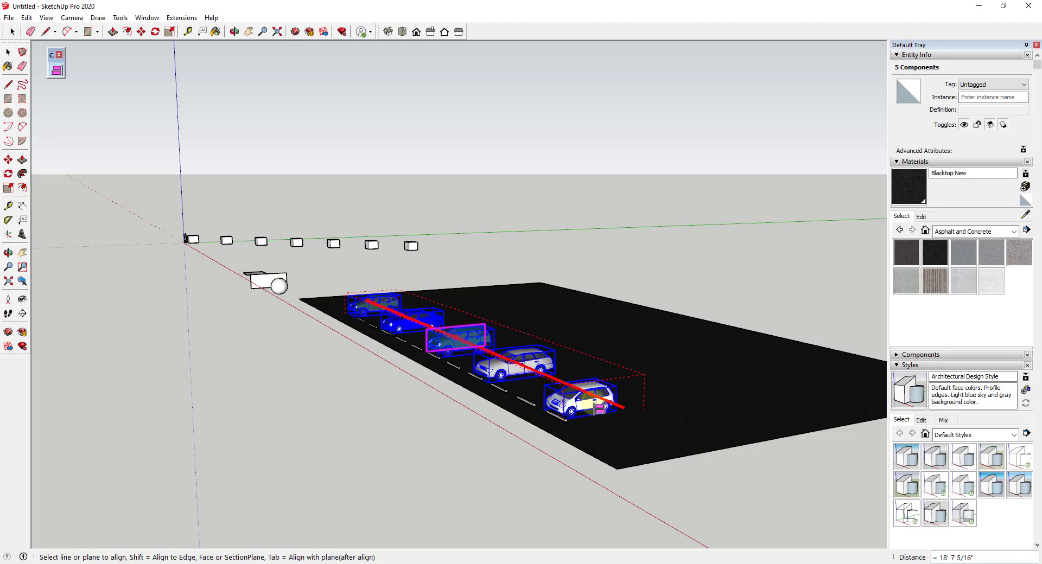
pyautogui.scroll(1, 581, 416)
pyautogui.moveTo(573, 417); pyautogui.dragTo(672, 479, button='middle')
pyautogui.scroll(-2, 239, 304)
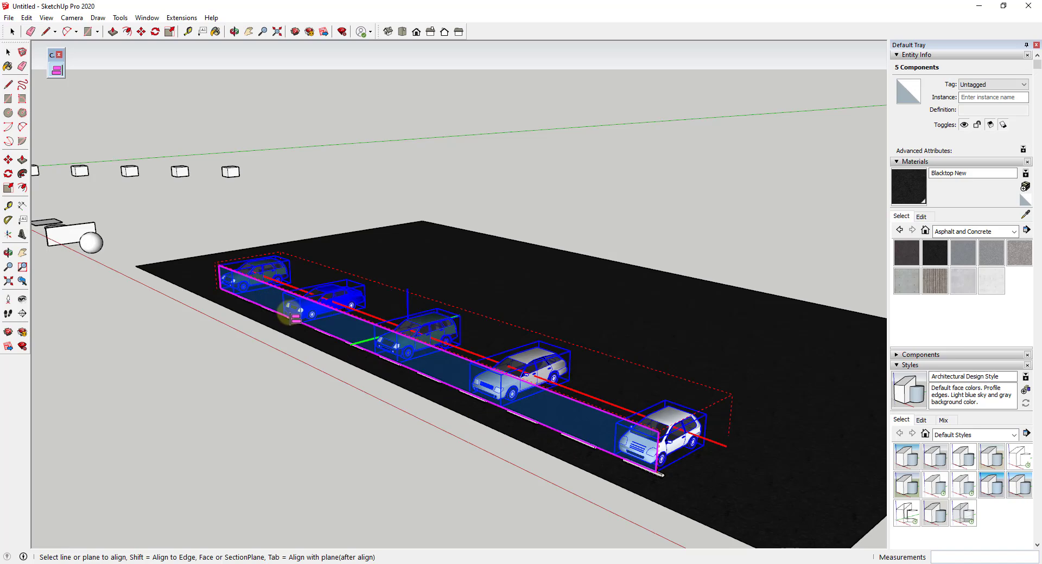
pyautogui.scroll(-5, 295, 318)
pyautogui.scroll(-3, 445, 357)
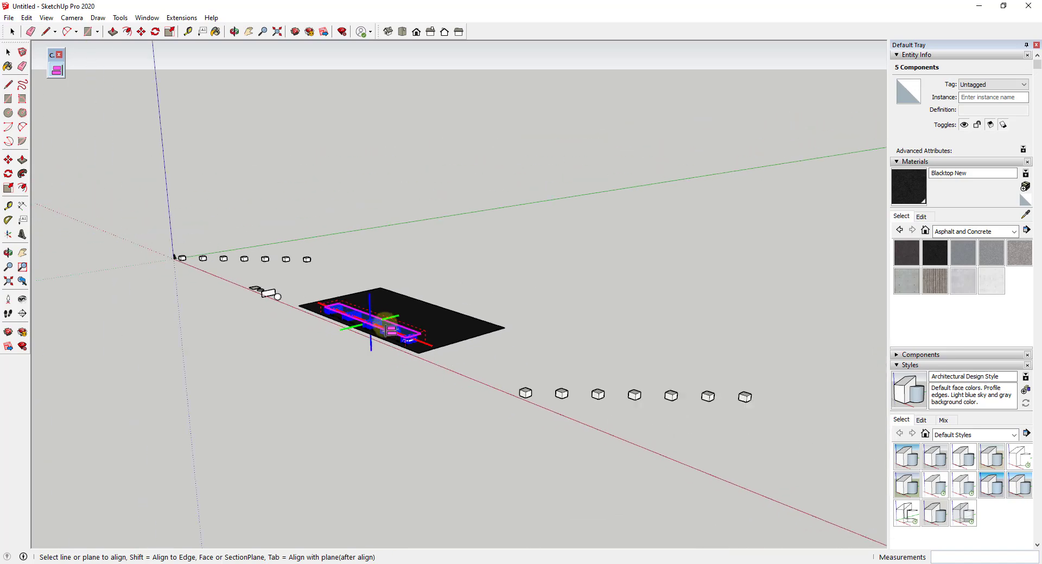
pyautogui.click(440, 357)
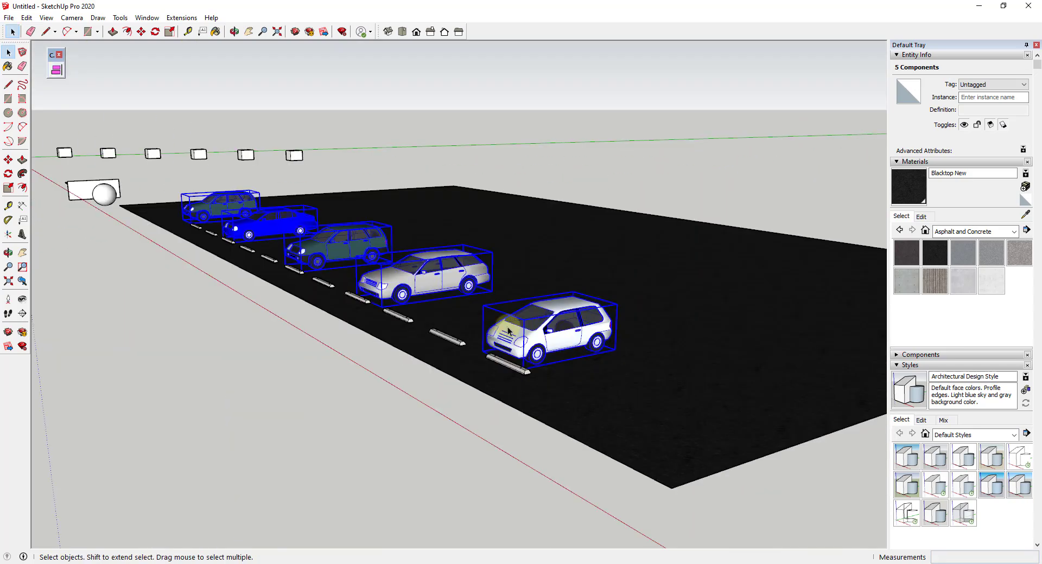
pyautogui.moveTo(508, 330)
pyautogui.mouseDown(button='middle')
pyautogui.moveTo(483, 323)
pyautogui.moveTo(491, 325)
pyautogui.mouseUp(button='middle')
pyautogui.scroll(2, 598, 339)
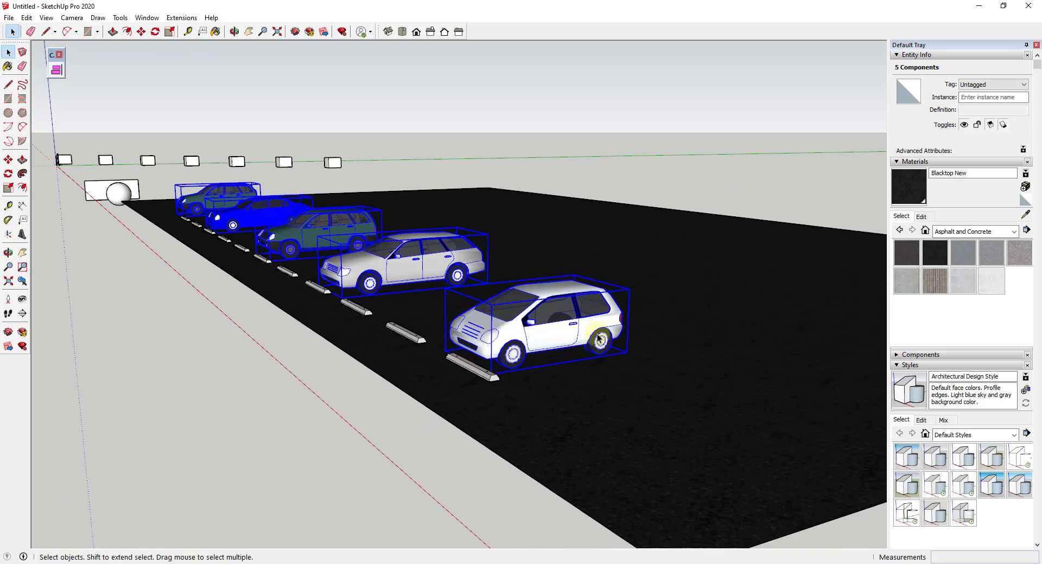
pyautogui.scroll(2, 377, 258)
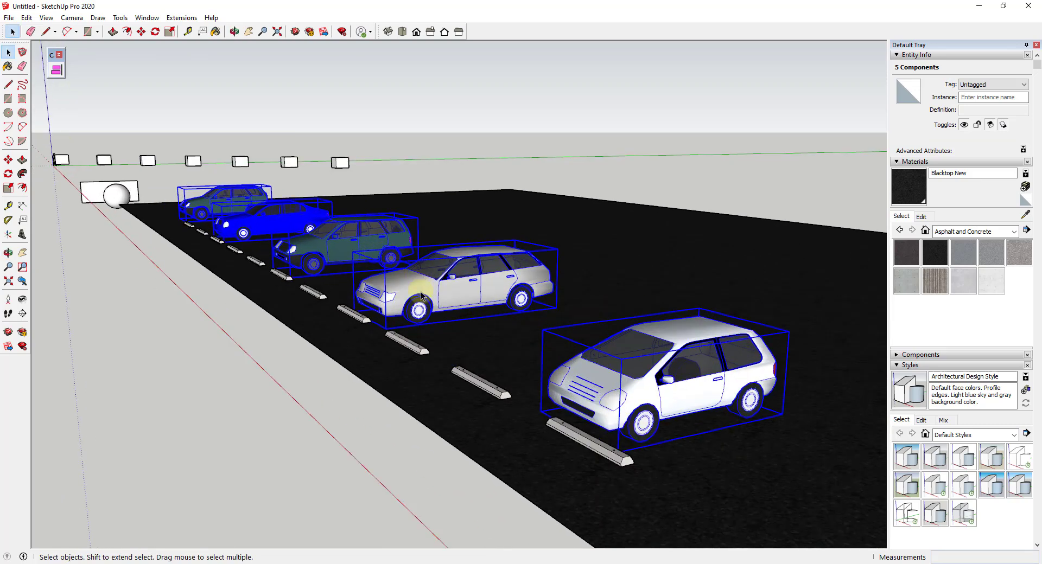
pyautogui.moveTo(427, 306); pyautogui.dragTo(314, 246, button='middle')
pyautogui.scroll(5, 300, 299)
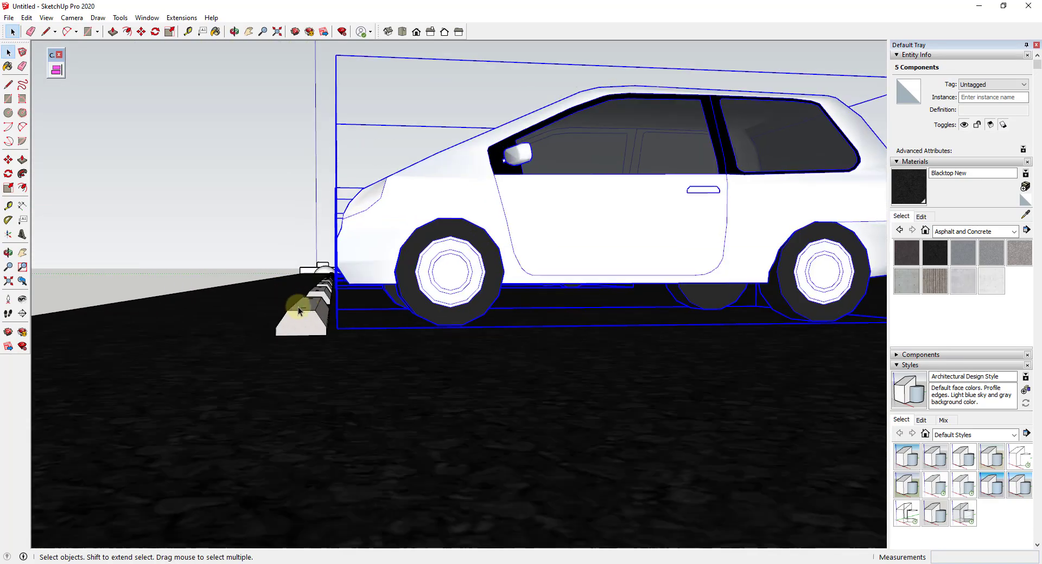
pyautogui.moveTo(302, 303)
pyautogui.mouseDown(button='middle')
pyautogui.moveTo(335, 313)
pyautogui.moveTo(326, 313)
pyautogui.moveTo(332, 295)
pyautogui.moveTo(312, 294)
pyautogui.mouseUp(button='middle')
pyautogui.scroll(4, 325, 309)
pyautogui.scroll(-10, 311, 273)
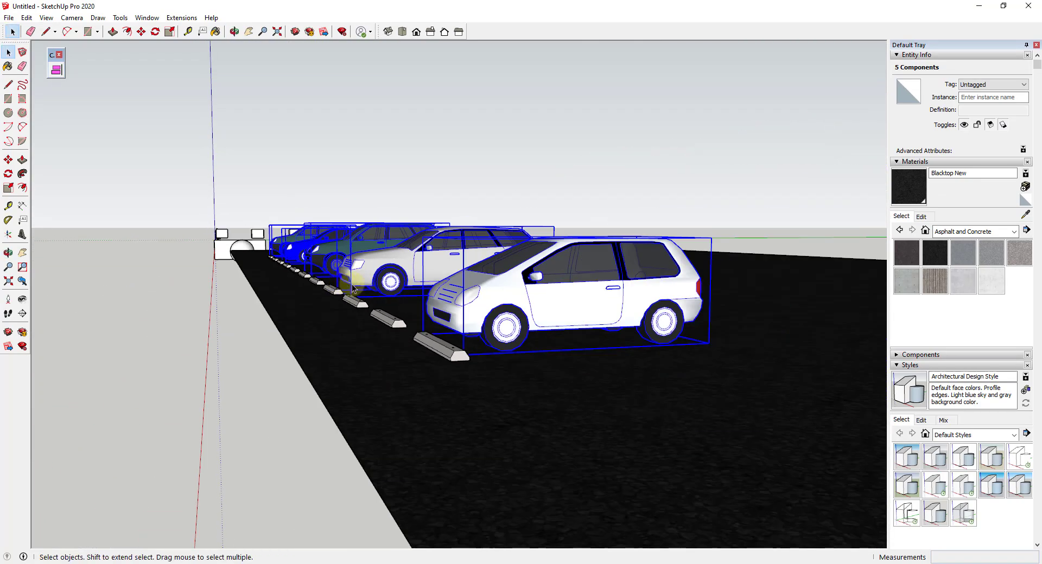
# Align the cars to the curb-stop plane, trying offsets 20, 15, 10 and settling on 15.
pyautogui.click(56, 71)
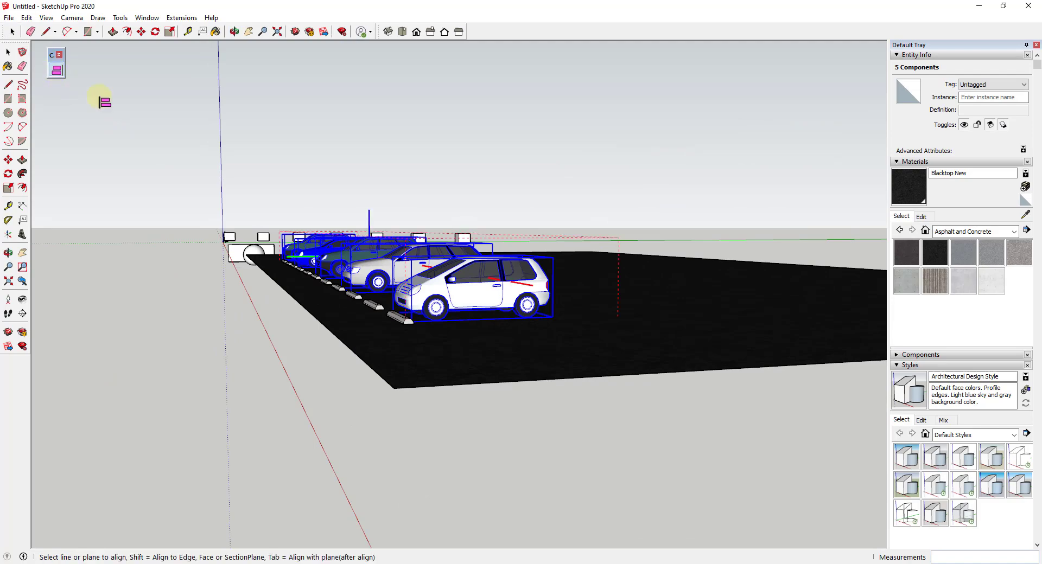
pyautogui.moveTo(396, 265); pyautogui.dragTo(414, 305, button='middle')
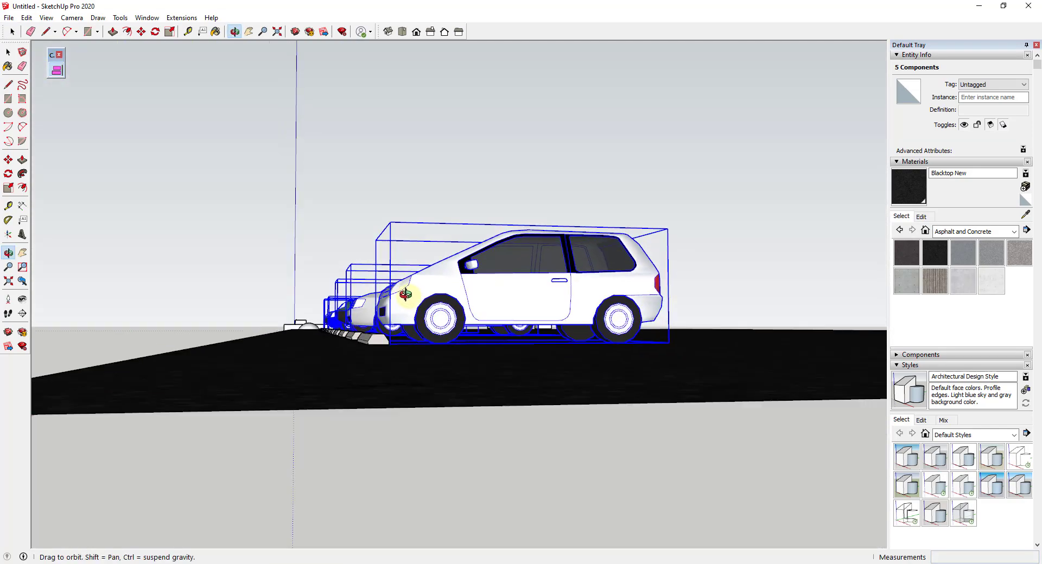
pyautogui.scroll(5, 415, 297)
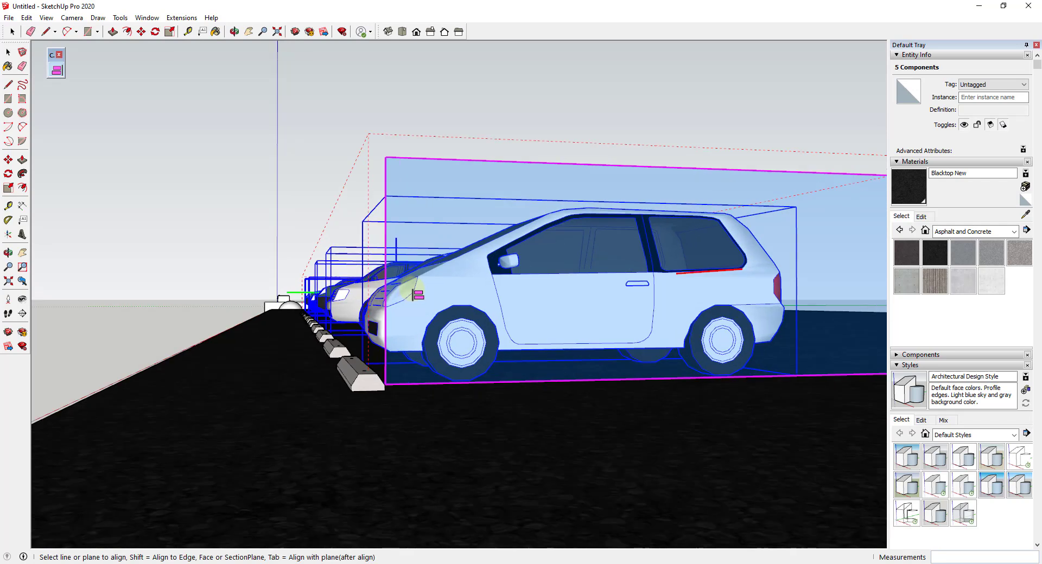
pyautogui.click(417, 295)
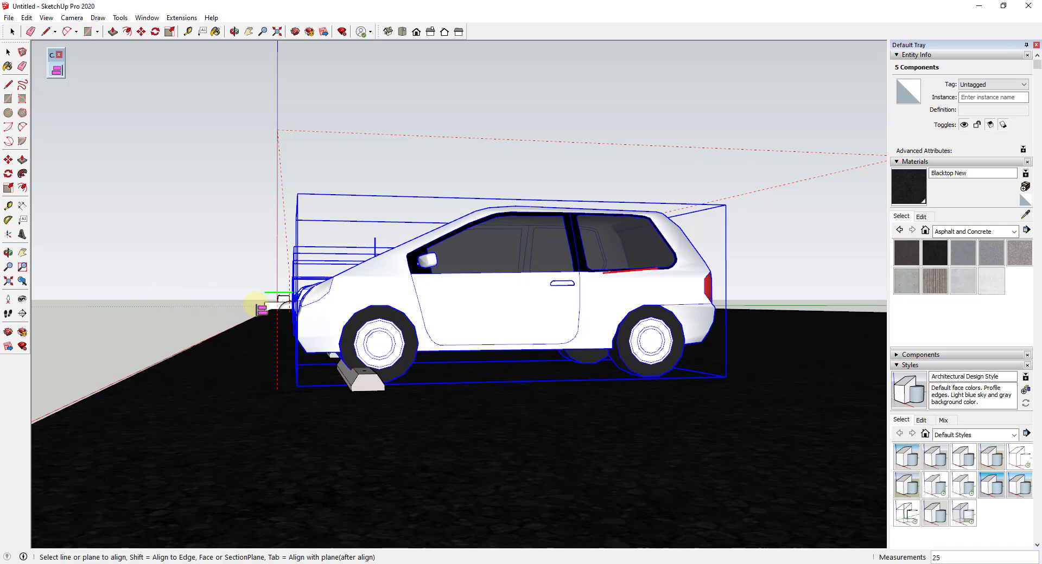
pyautogui.write('20')
pyautogui.press('Return')
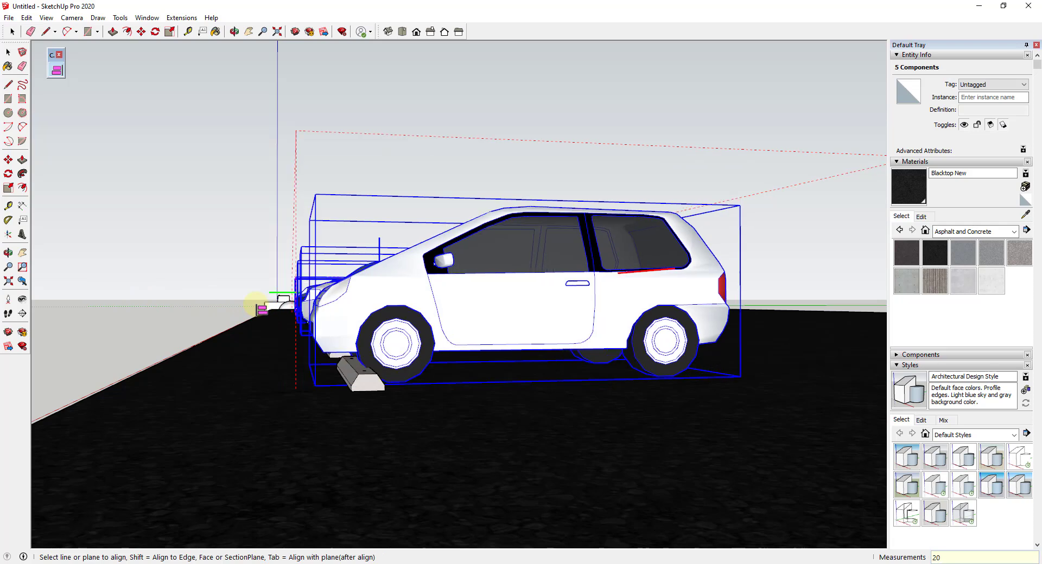
pyautogui.write('15')
pyautogui.press('Return')
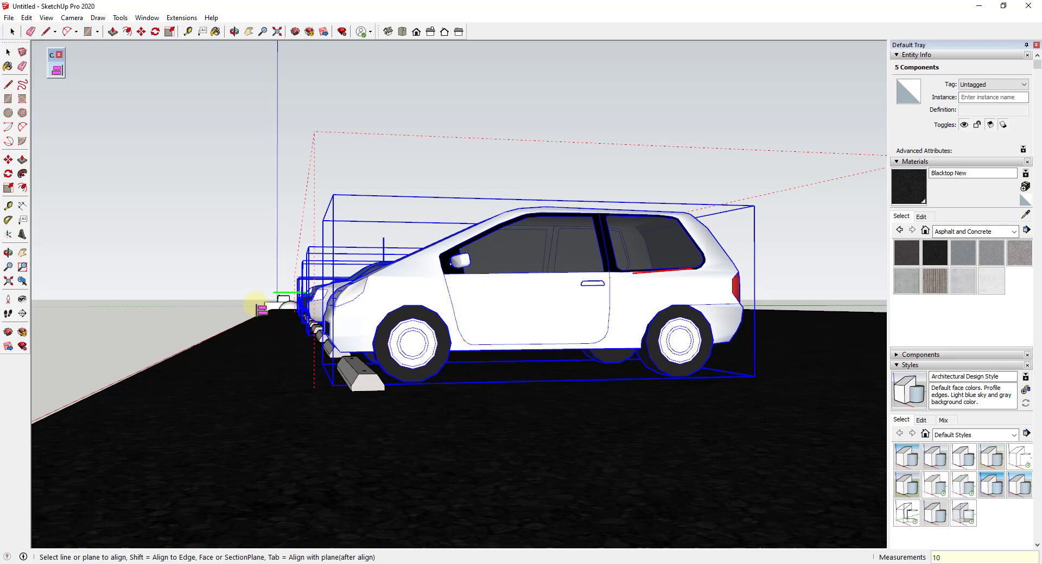
pyautogui.press('Return')
pyautogui.write('15')
pyautogui.press('Return')
# Select the seven small boxes.
pyautogui.moveTo(386, 400); pyautogui.dragTo(454, 442, button='middle')
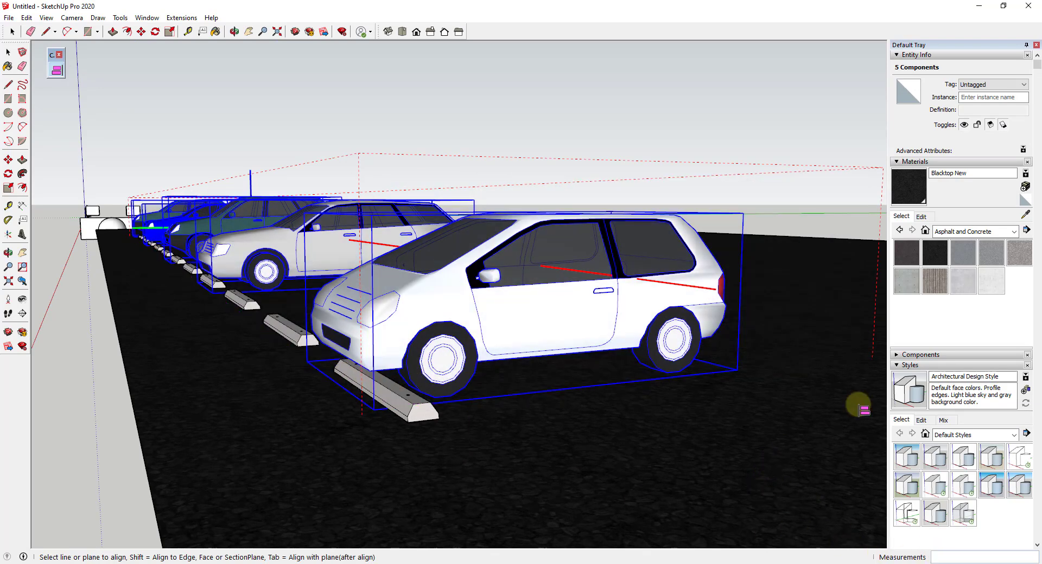
pyautogui.press('space')
pyautogui.scroll(-5, 530, 319)
pyautogui.moveTo(535, 289); pyautogui.dragTo(746, 418)
pyautogui.scroll(2, 678, 353)
# Start Align Object on the boxes and choose the green-blue plane.
pyautogui.scroll(3, 570, 354)
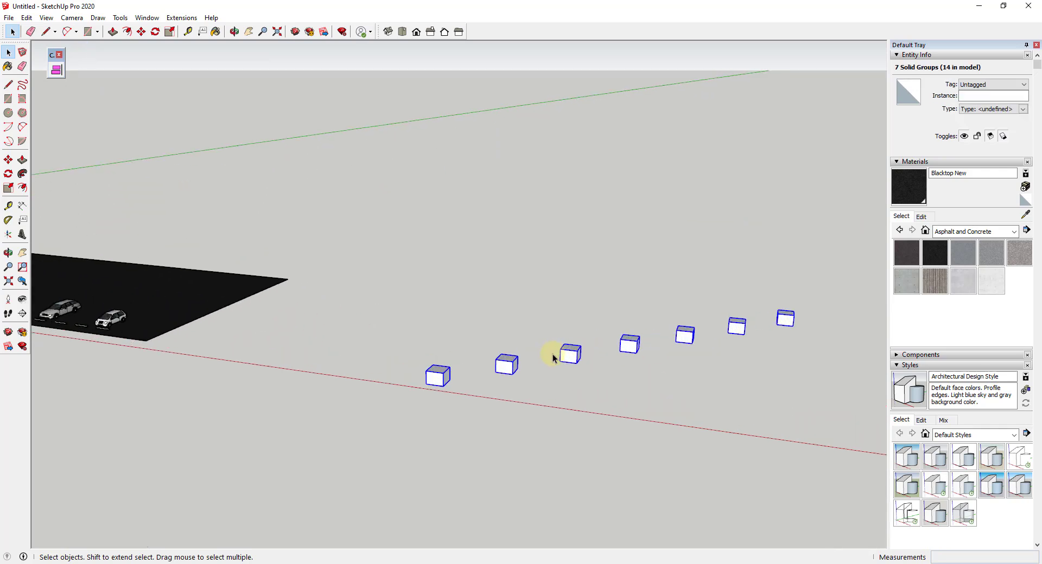
pyautogui.click(56, 70)
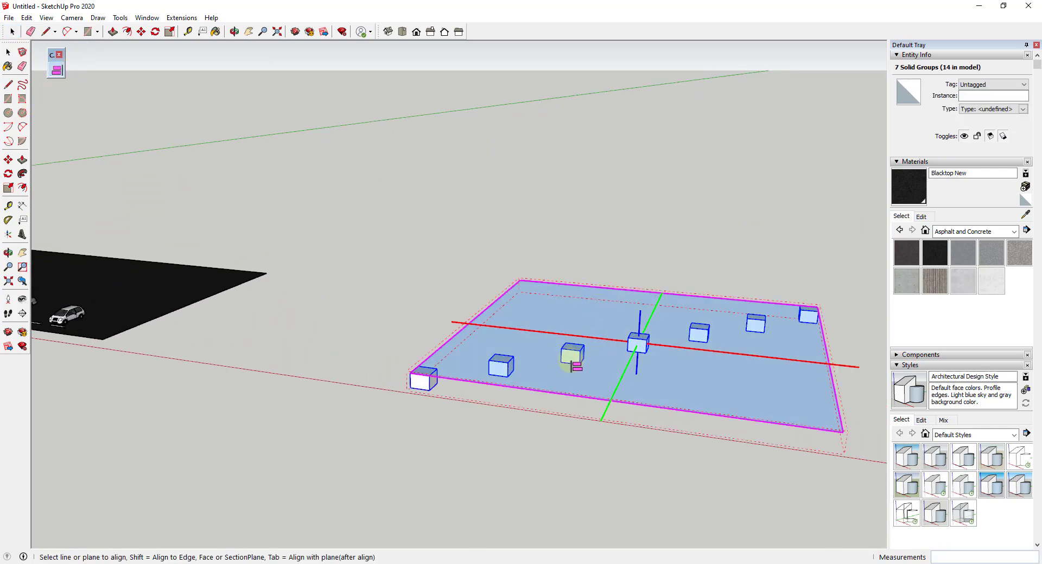
pyautogui.click(743, 331)
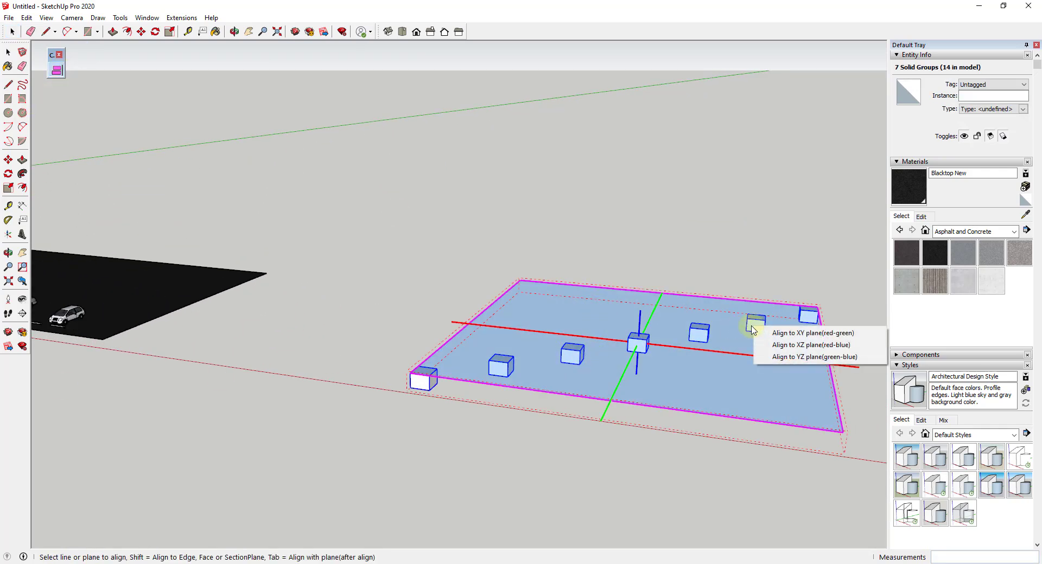
pyautogui.click(803, 358)
pyautogui.scroll(-5, 669, 359)
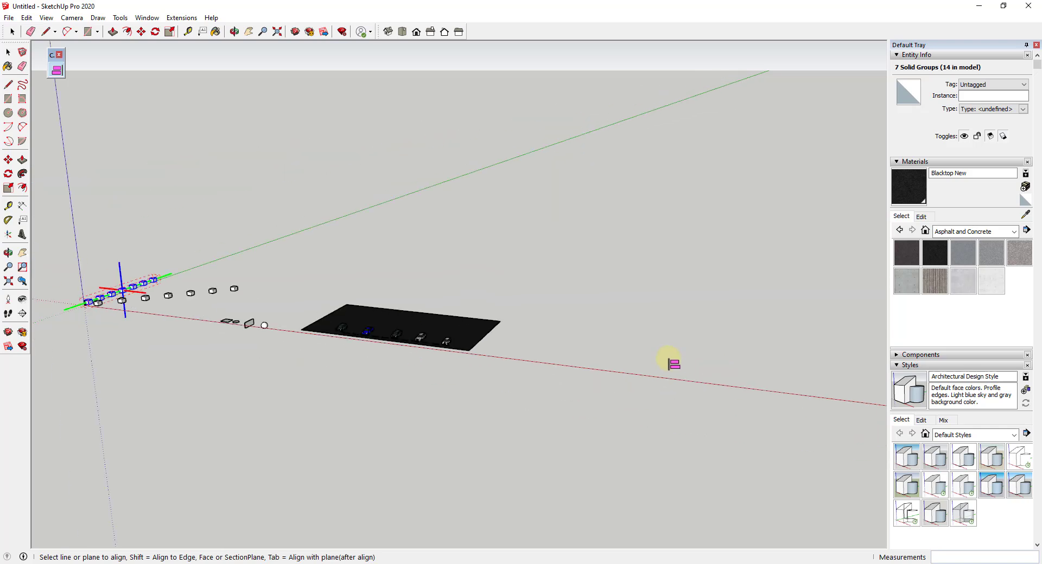
pyautogui.moveTo(668, 361); pyautogui.dragTo(237, 342, button='middle')
pyautogui.scroll(5, 324, 302)
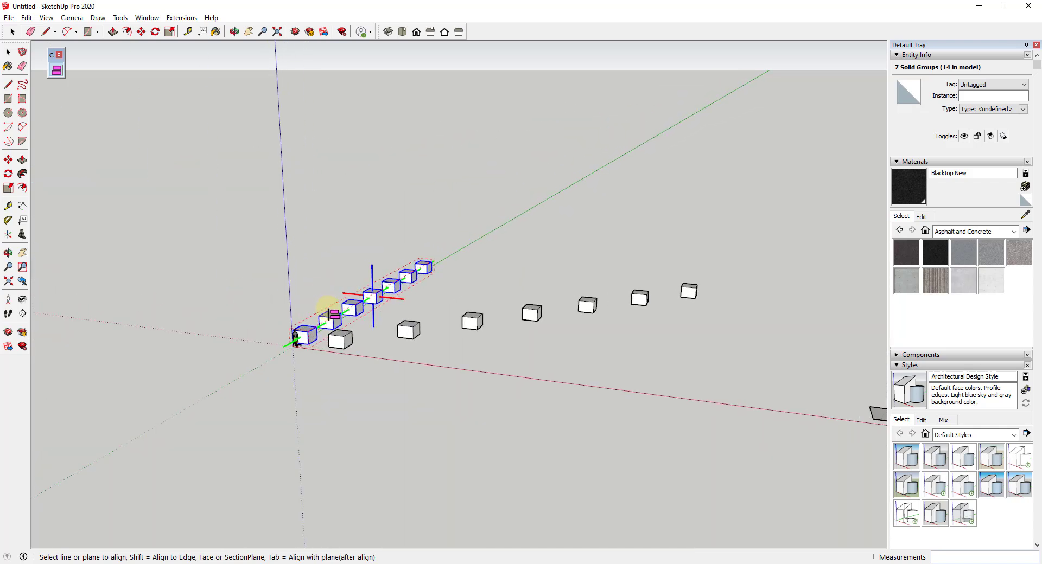
# Pick the red axis and level the cubes onto the XY (red-green) plane.
pyautogui.click(205, 327)
pyautogui.scroll(-5, 241, 324)
pyautogui.scroll(-2, 245, 325)
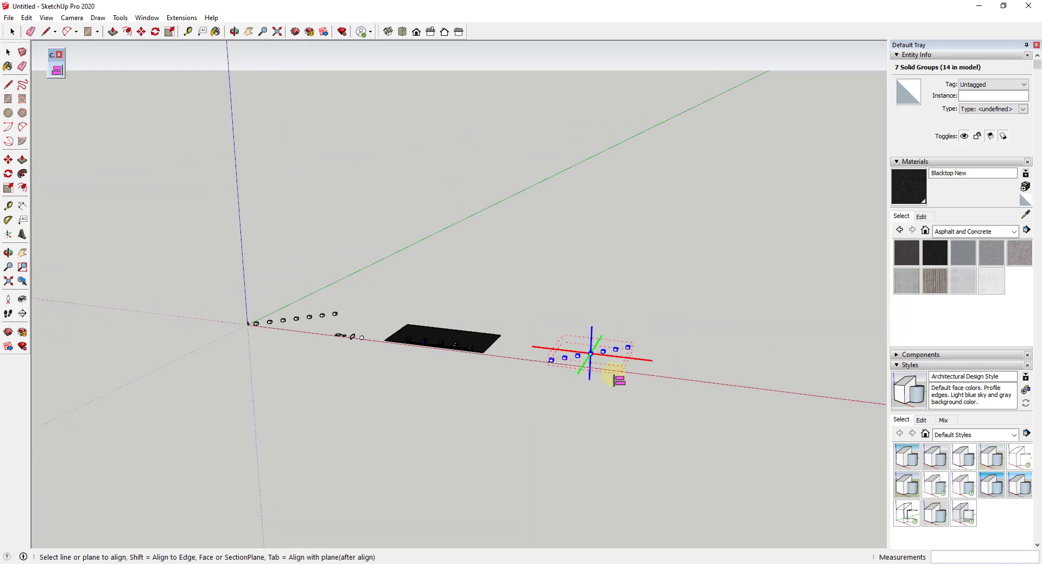
pyautogui.scroll(8, 629, 361)
pyautogui.click(636, 350)
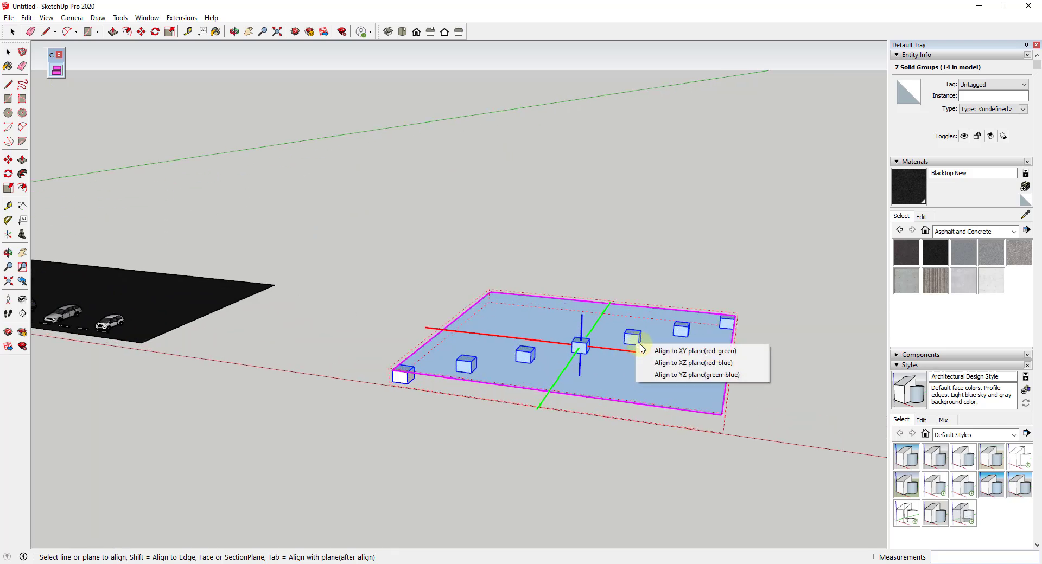
pyautogui.click(722, 353)
# Align the seven cubes to the XZ (red-blue) plane so they form one row along the red axis.
pyautogui.scroll(-3, 740, 377)
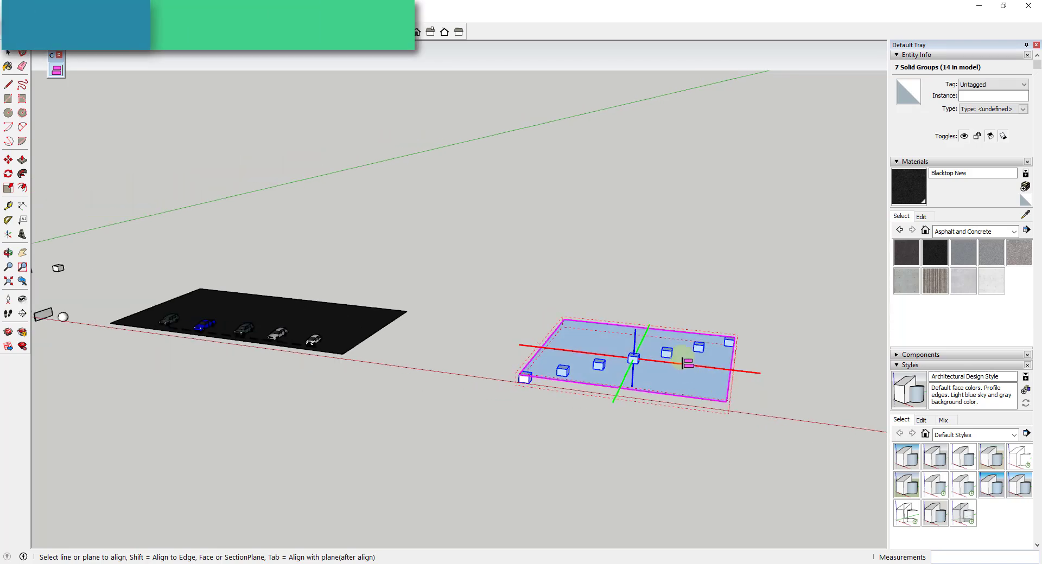
pyautogui.moveTo(651, 349); pyautogui.dragTo(353, 345, button='middle')
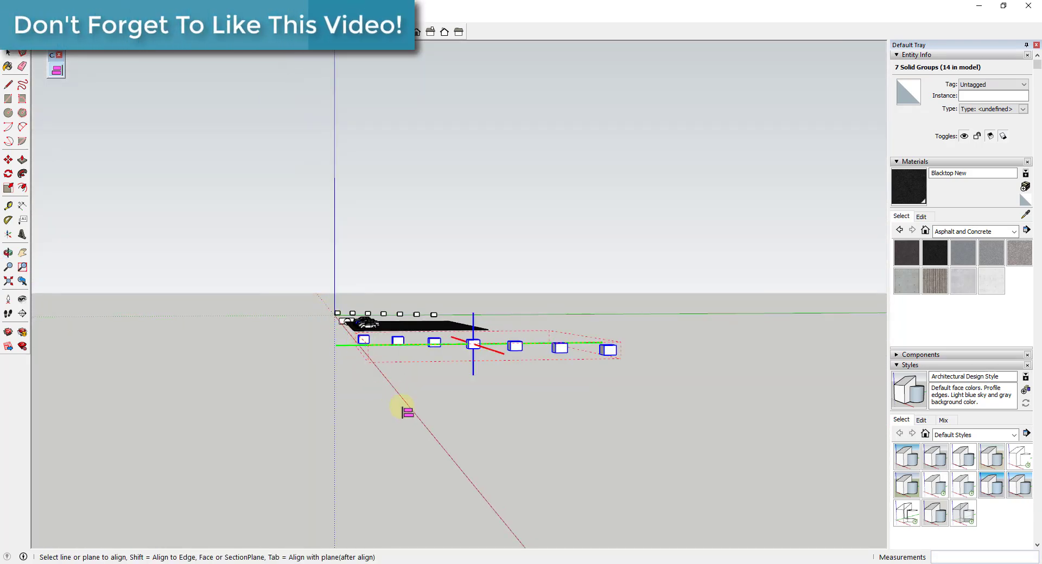
pyautogui.moveTo(540, 348); pyautogui.dragTo(771, 423, button='middle')
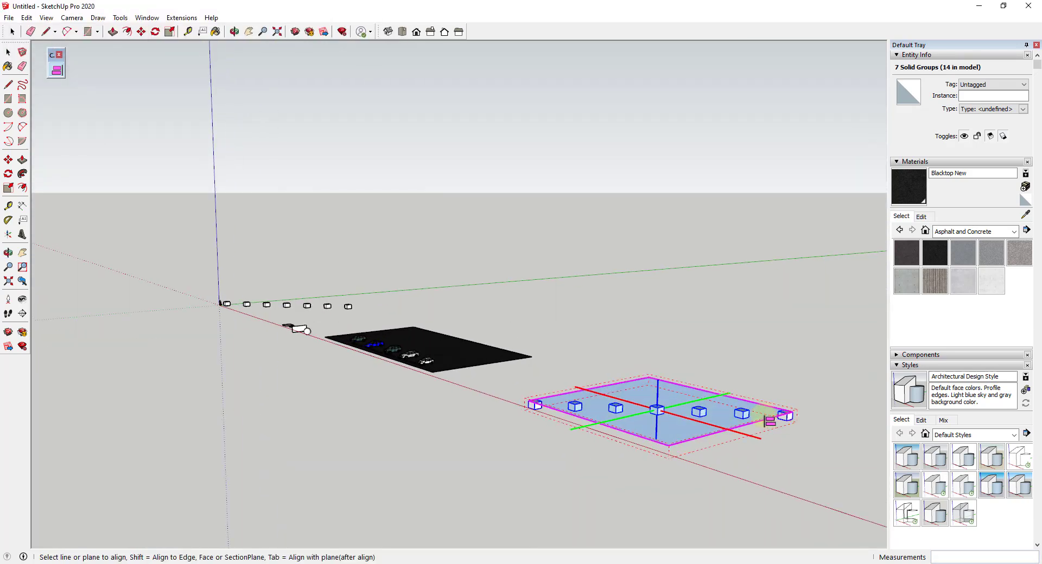
pyautogui.scroll(-3, 695, 437)
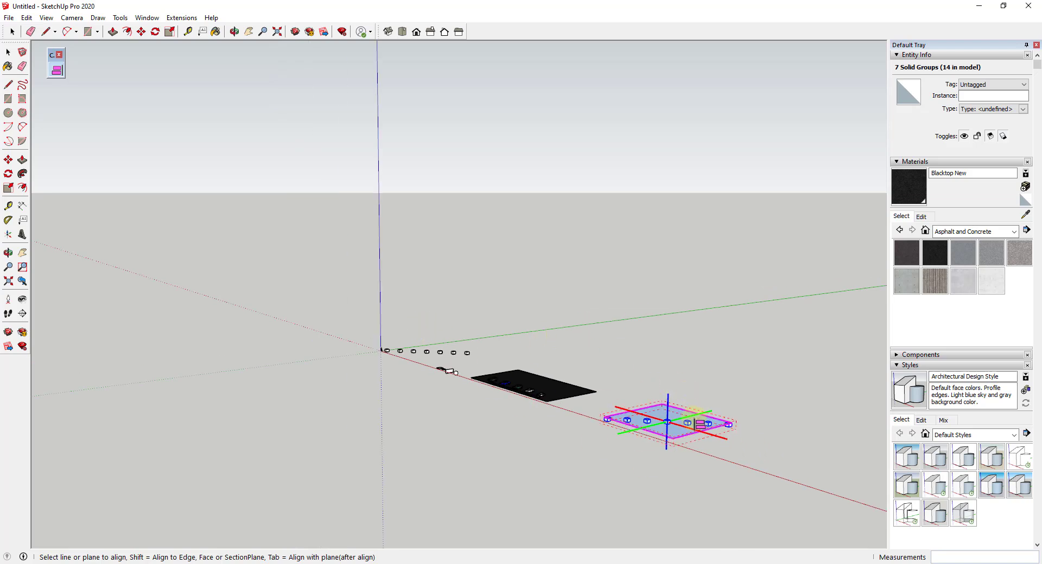
pyautogui.scroll(3, 724, 447)
pyautogui.rightClick(689, 412)
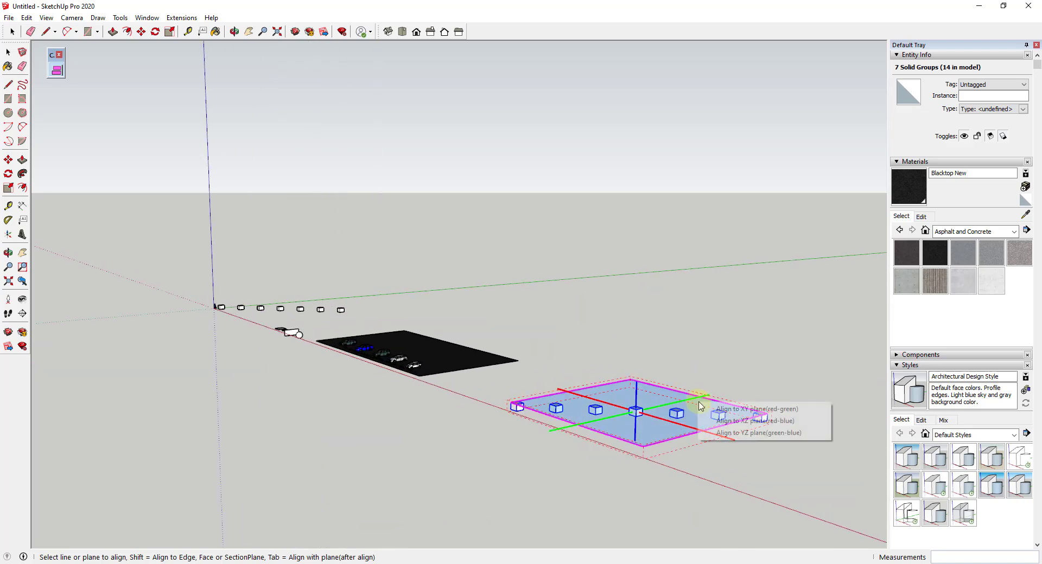
pyautogui.click(764, 422)
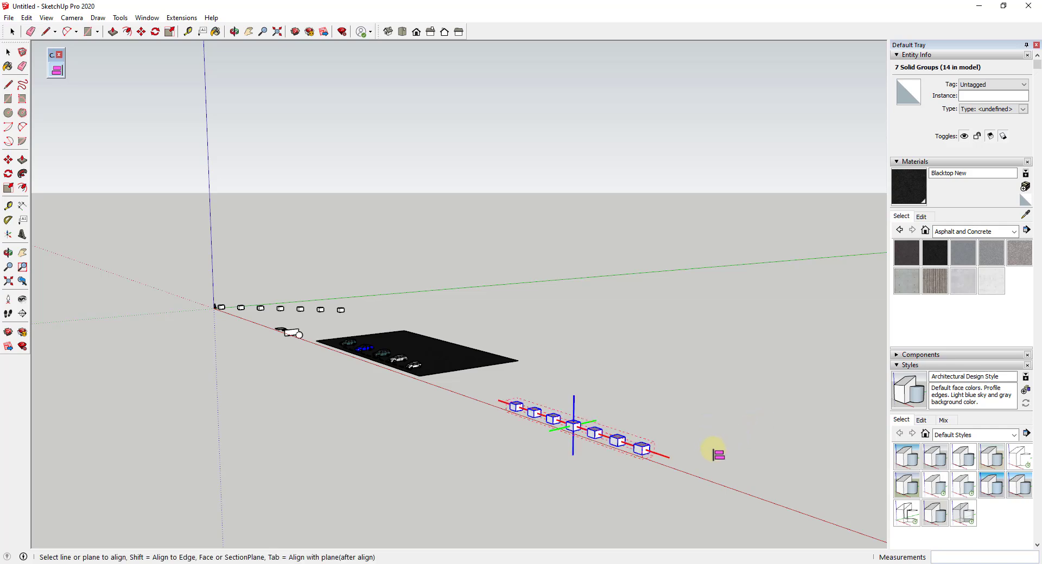
pyautogui.moveTo(718, 455); pyautogui.dragTo(542, 399, button='middle')
pyautogui.scroll(4, 372, 360)
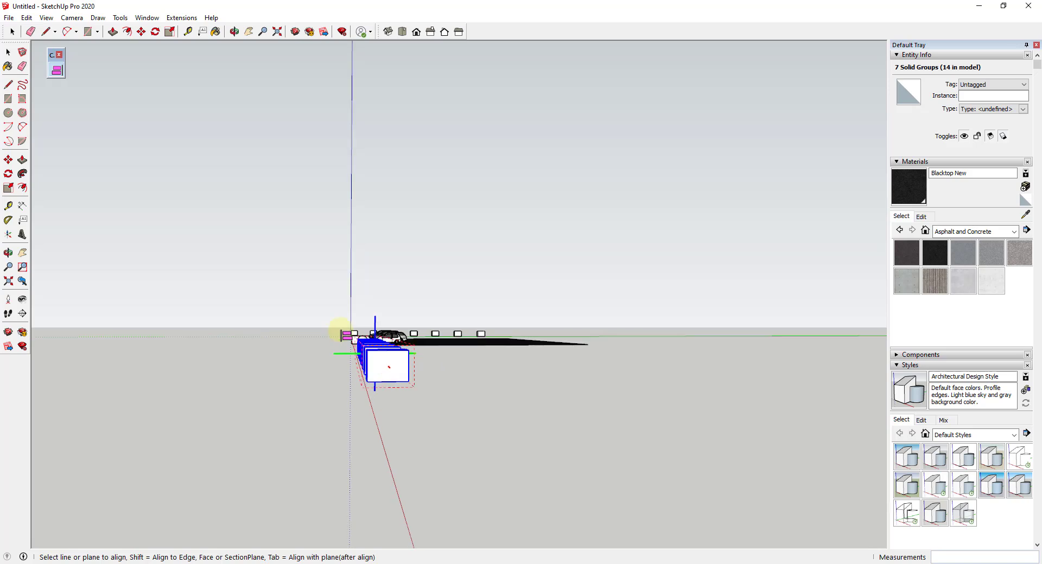
pyautogui.scroll(1, 414, 395)
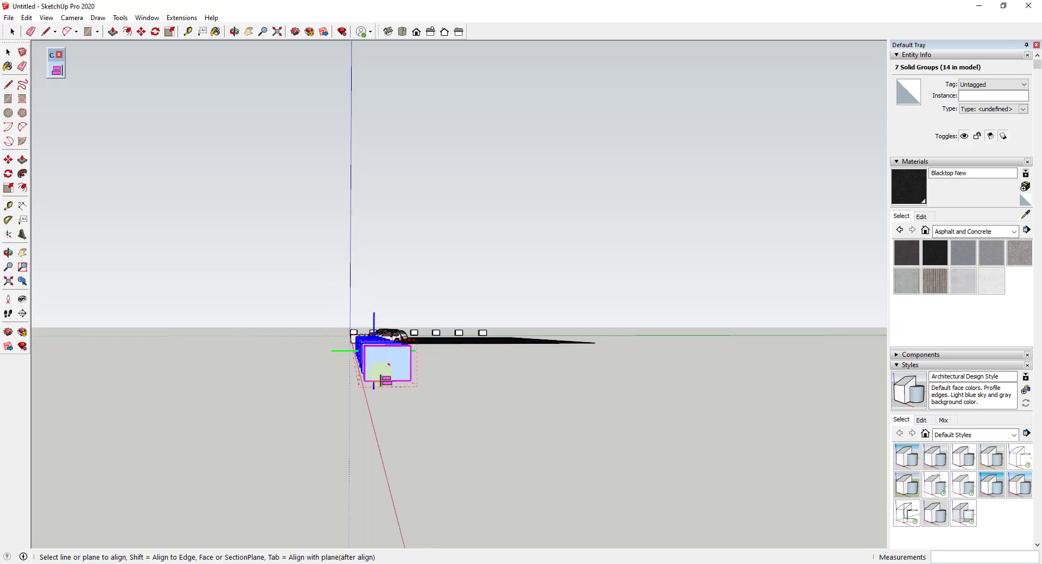
pyautogui.moveTo(398, 468); pyautogui.dragTo(485, 503, button='middle')
# Set the cube row's reference plane so Align Object awaits a target edge, face or section plane.
pyautogui.scroll(-3, 488, 478)
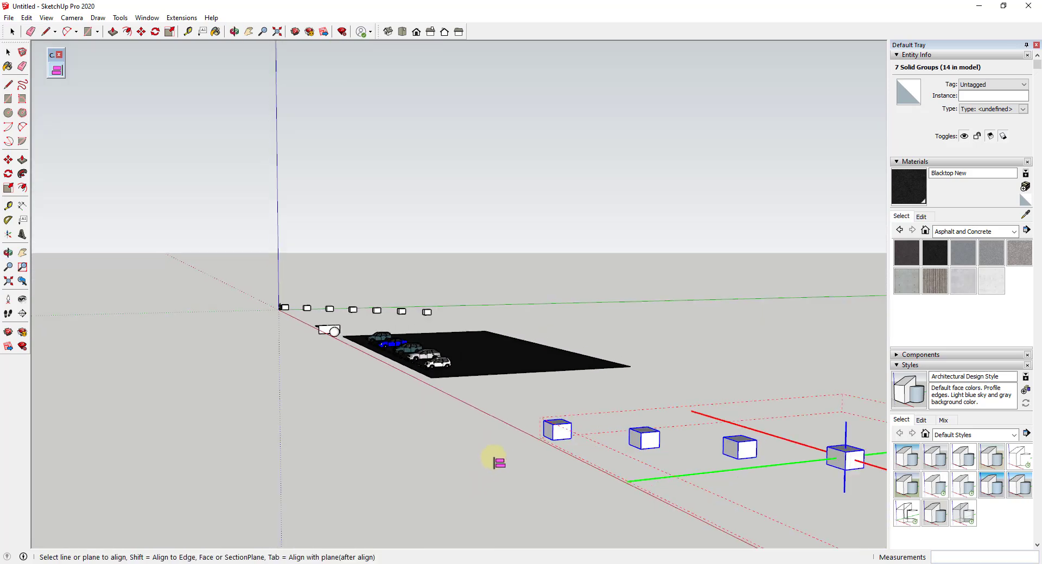
pyautogui.moveTo(640, 489); pyautogui.dragTo(609, 356, button='middle')
pyautogui.scroll(3, 608, 356)
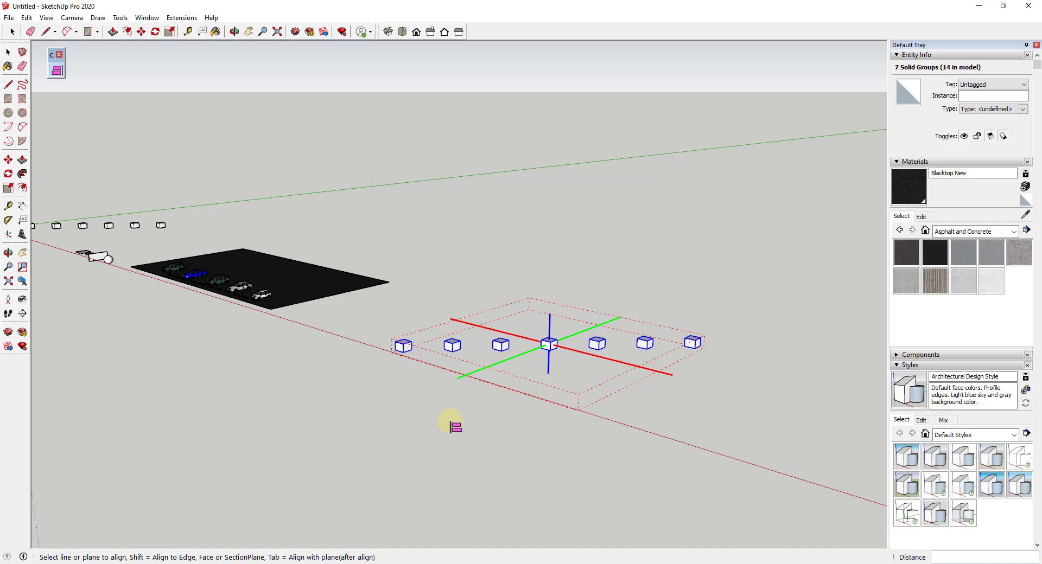
pyautogui.moveTo(455, 427); pyautogui.dragTo(830, 491, button='middle')
pyautogui.scroll(1, 626, 429)
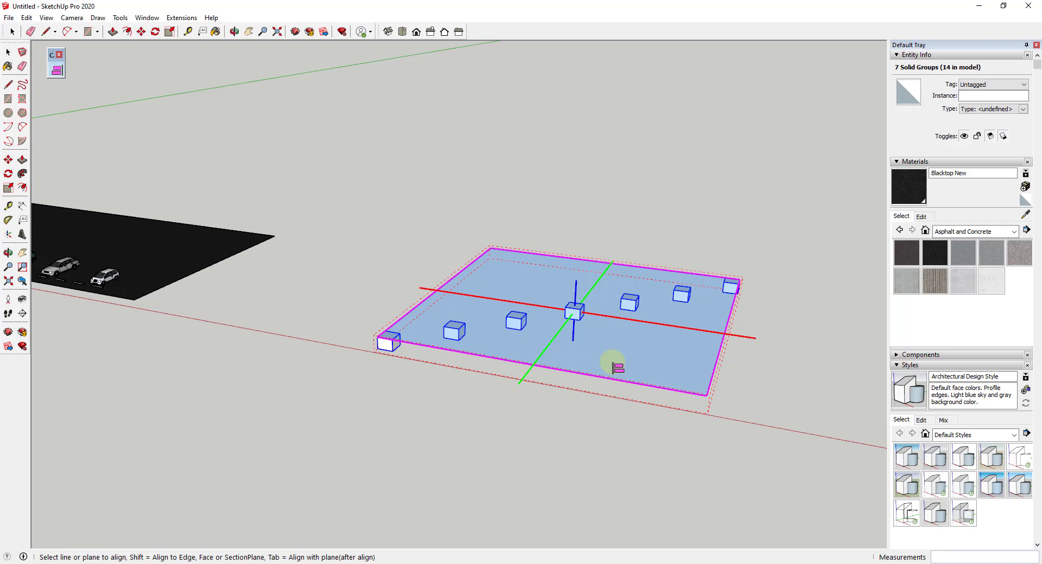
pyautogui.moveTo(613, 363); pyautogui.dragTo(632, 421, button='middle')
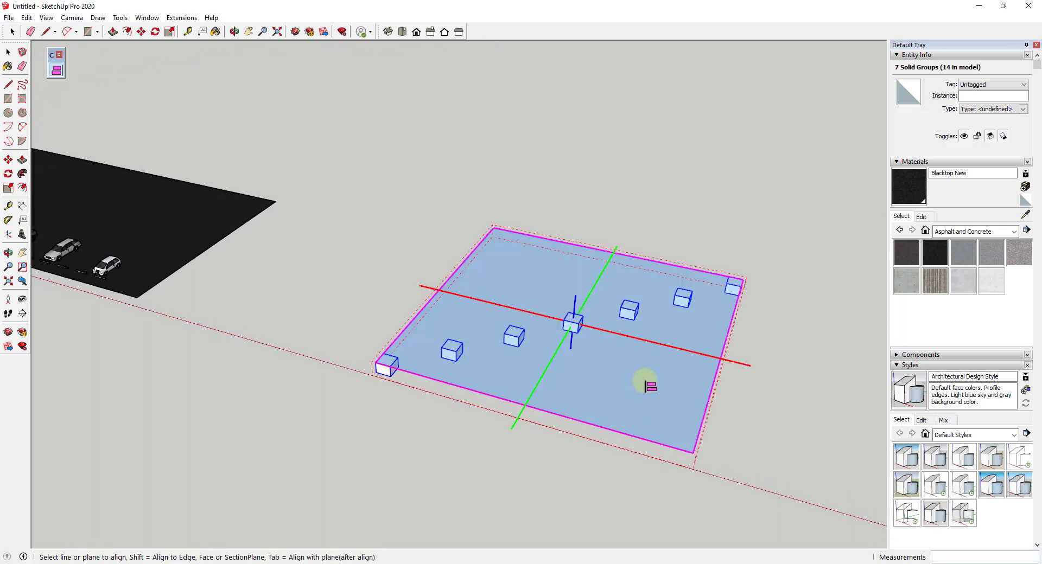
pyautogui.click(726, 360)
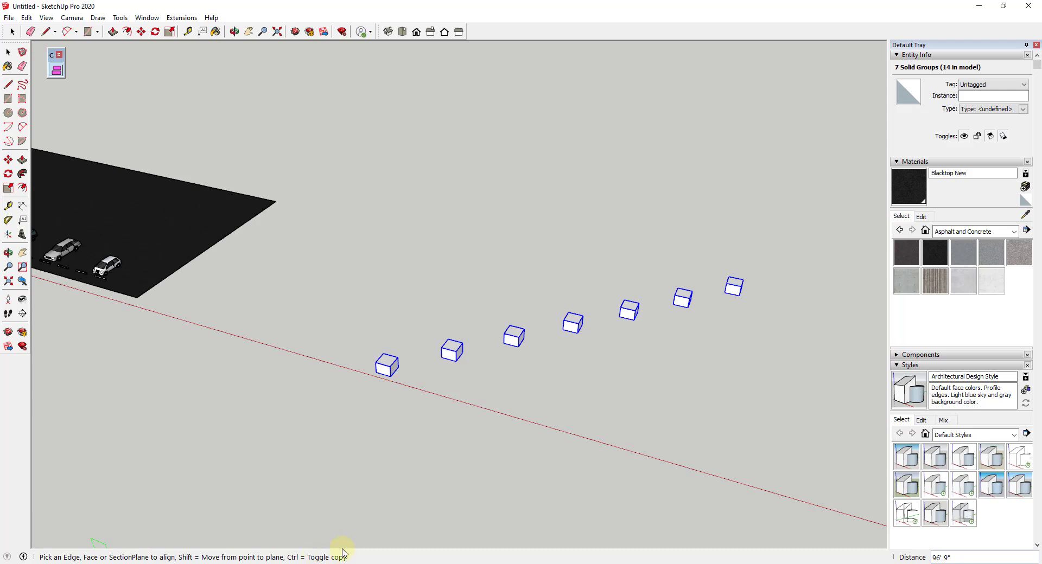
# Align the seven selected cubes to the other cube's Center Edge, forming a row along the green axis.
pyautogui.scroll(3, 624, 342)
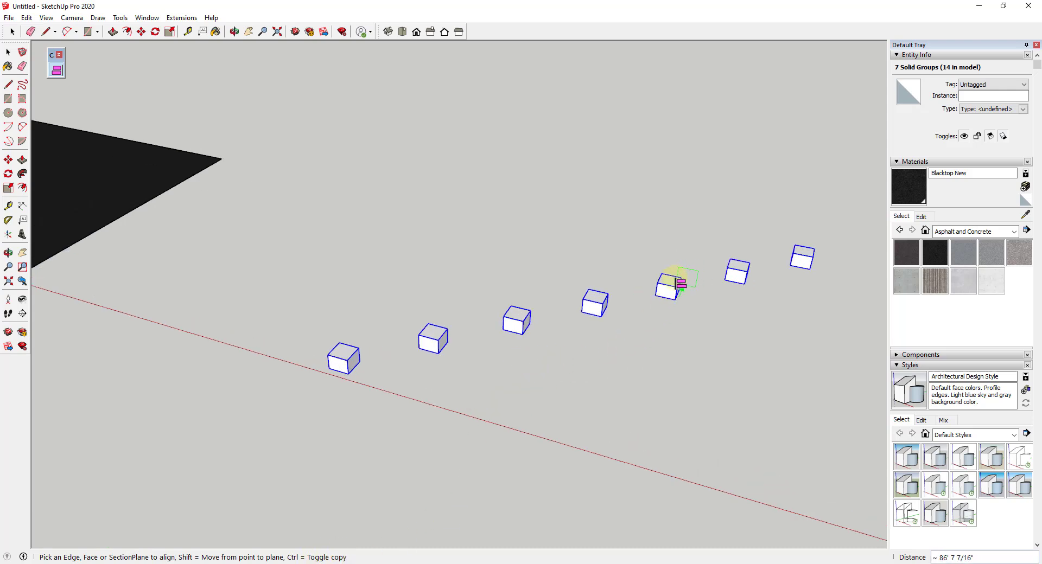
pyautogui.scroll(-5, 679, 296)
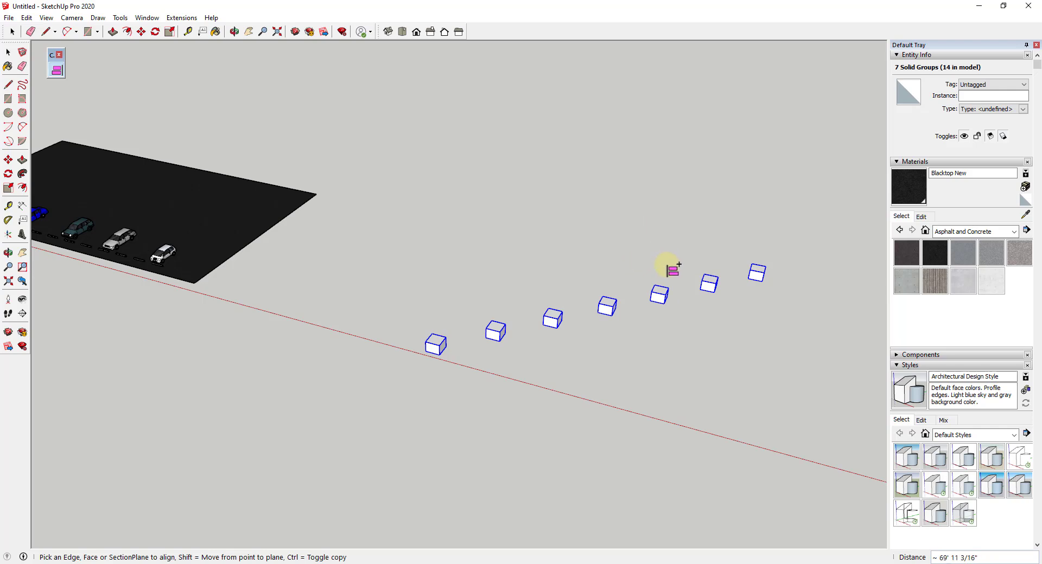
pyautogui.scroll(5, 668, 331)
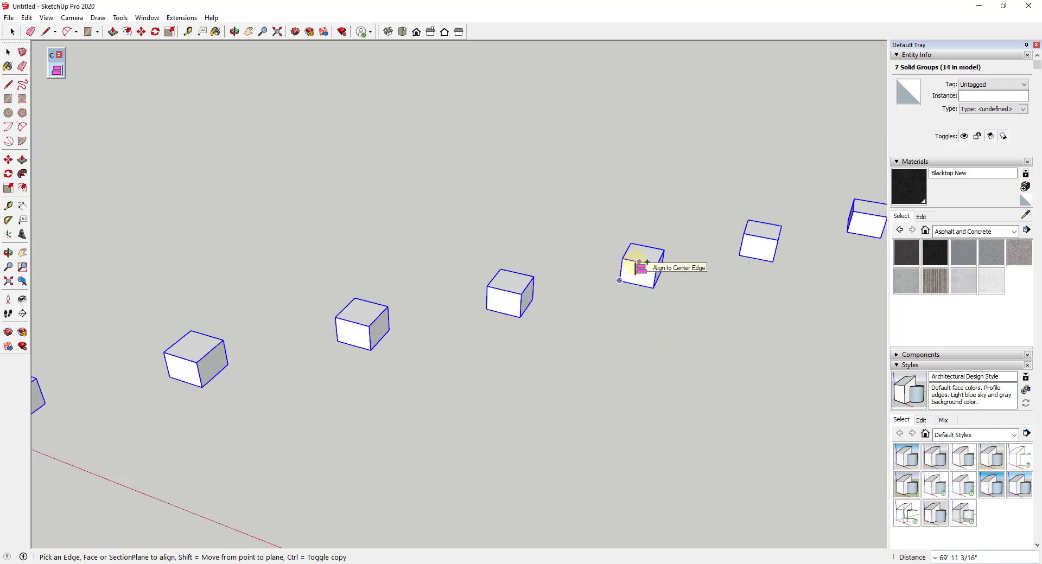
pyautogui.click(645, 263)
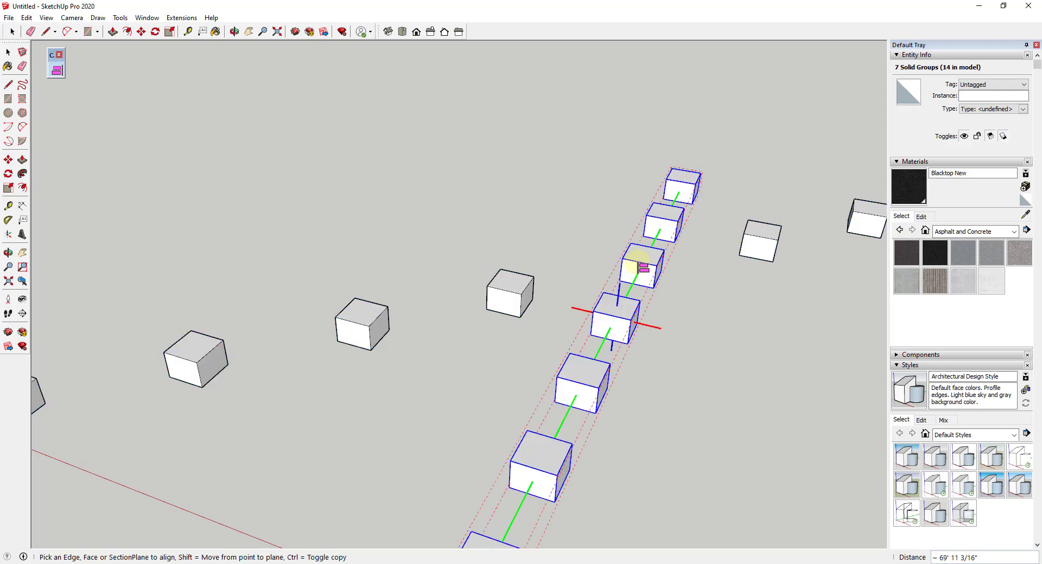
pyautogui.scroll(-5, 643, 271)
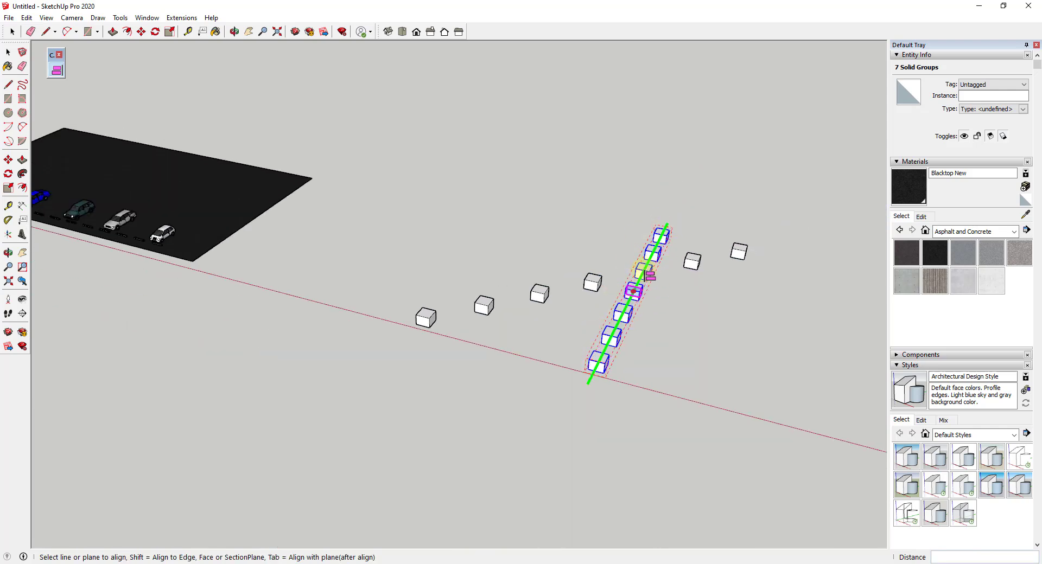
pyautogui.scroll(3, 653, 281)
# Align the blue cube row against a target cube's face and corner to start a parallel row.
pyautogui.click(663, 282)
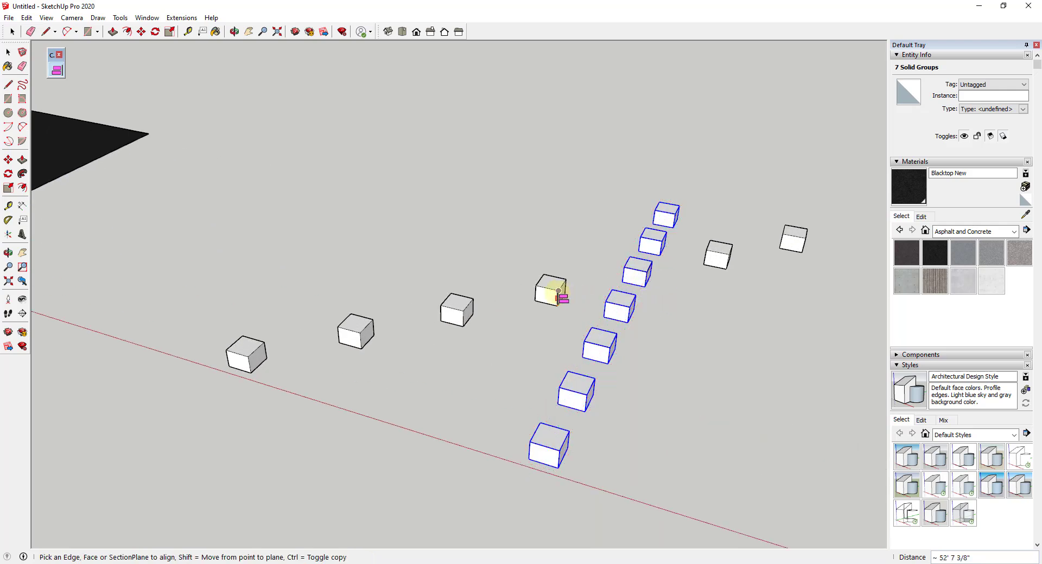
pyautogui.scroll(3, 551, 291)
pyautogui.click(551, 292)
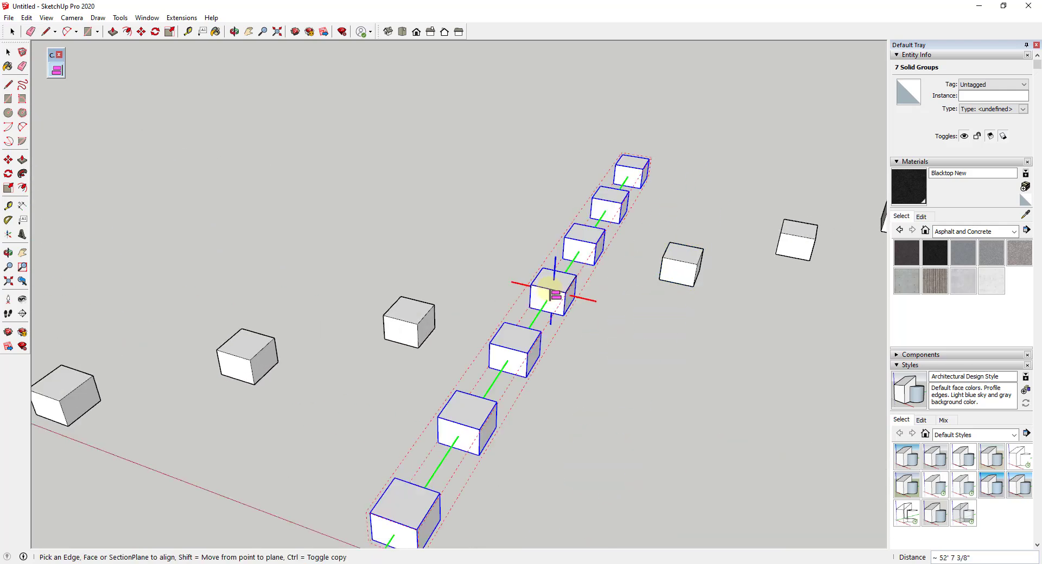
pyautogui.click(681, 265)
pyautogui.click(683, 264)
pyautogui.scroll(-2, 683, 264)
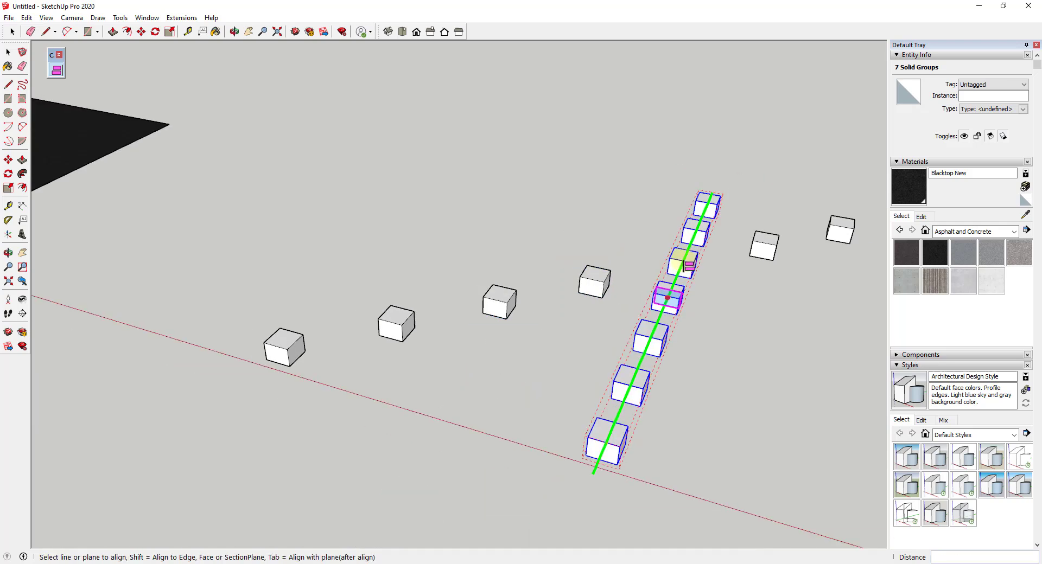
pyautogui.click(580, 277)
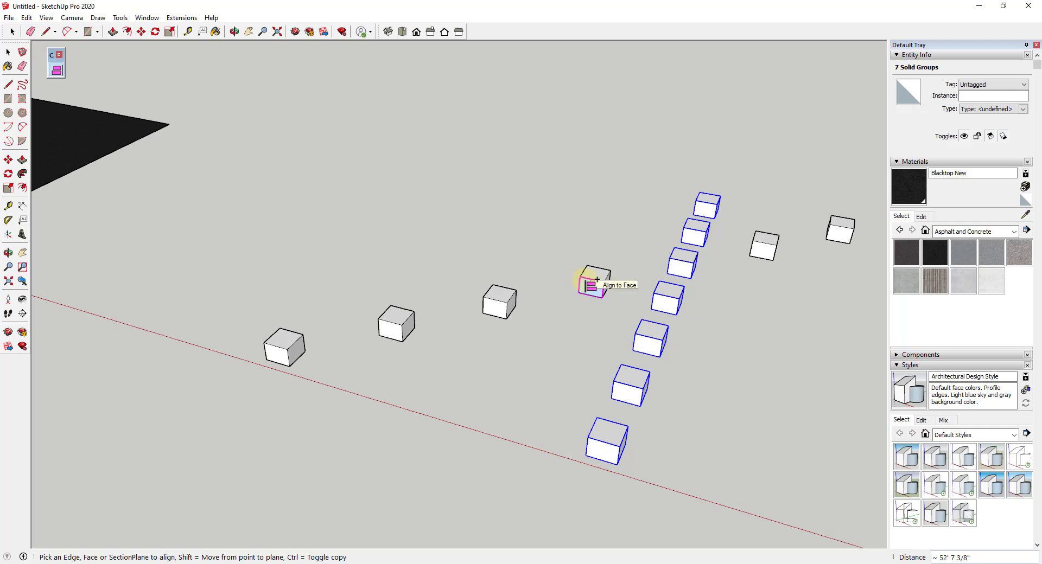
# Align the seven blue cubes to another target cube, leaving three parallel seven-cube rows.
pyautogui.scroll(2, 597, 279)
pyautogui.scroll(3, 600, 280)
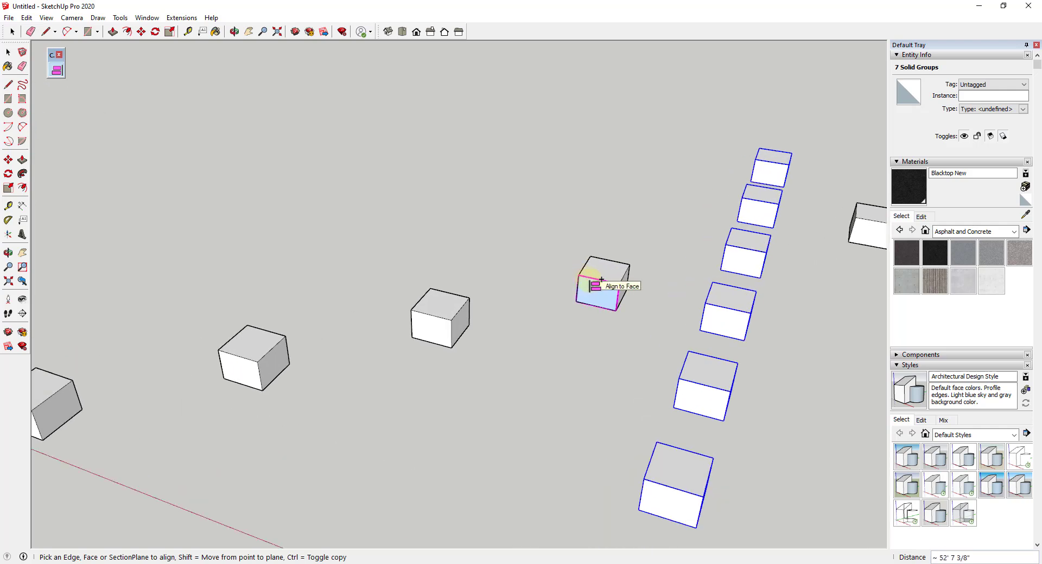
pyautogui.click(599, 283)
pyautogui.scroll(-6, 594, 282)
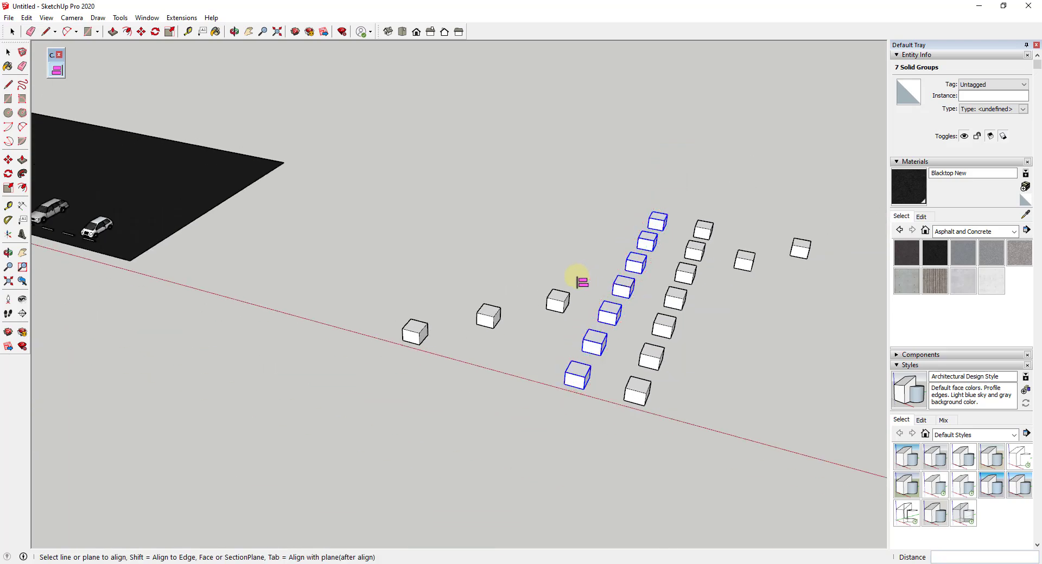
pyautogui.click(575, 279)
pyautogui.scroll(4, 562, 304)
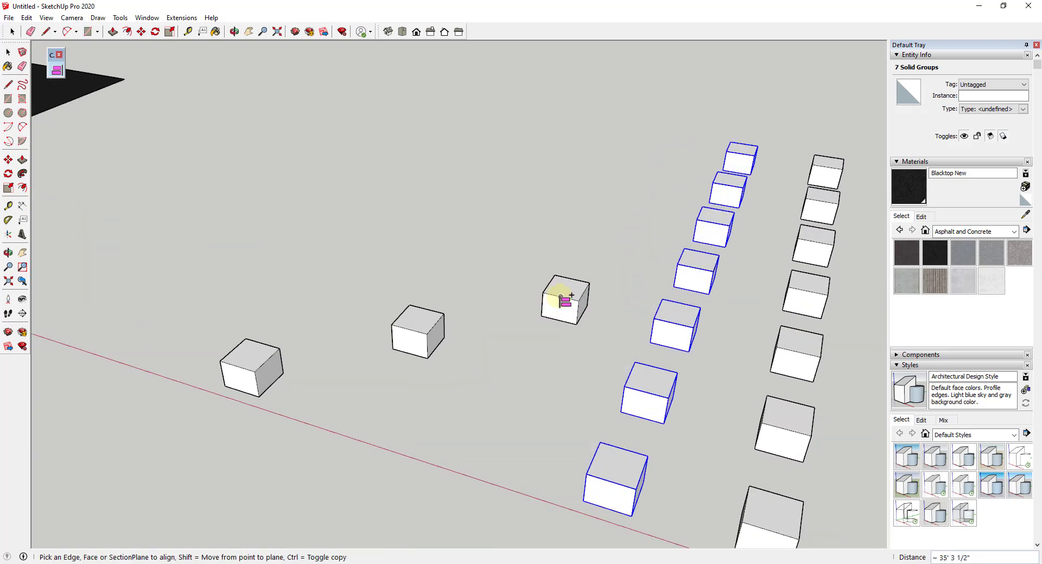
pyautogui.click(563, 304)
pyautogui.scroll(-8, 596, 293)
pyautogui.moveTo(564, 285); pyautogui.dragTo(628, 335, button='middle')
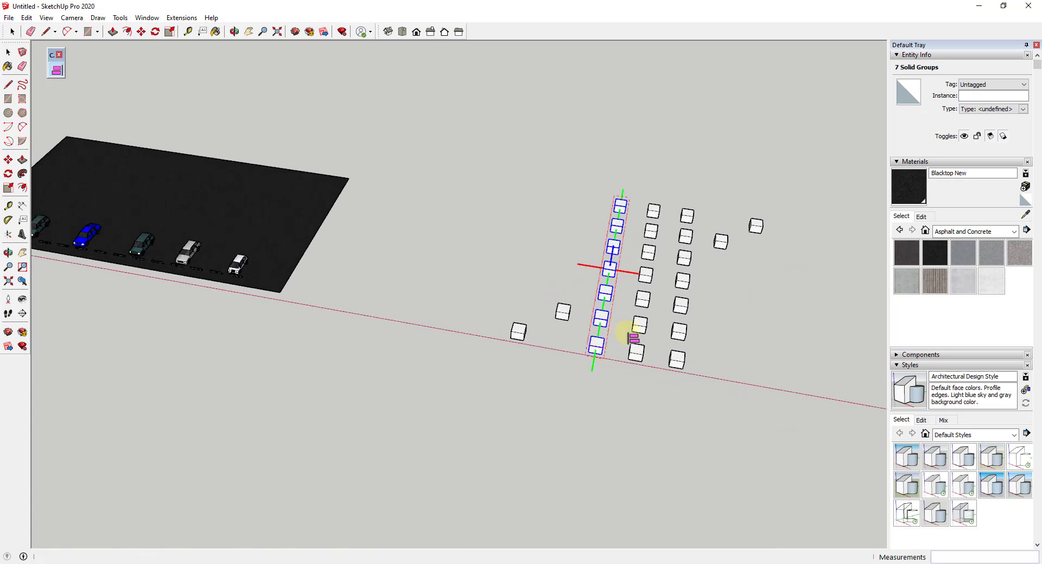